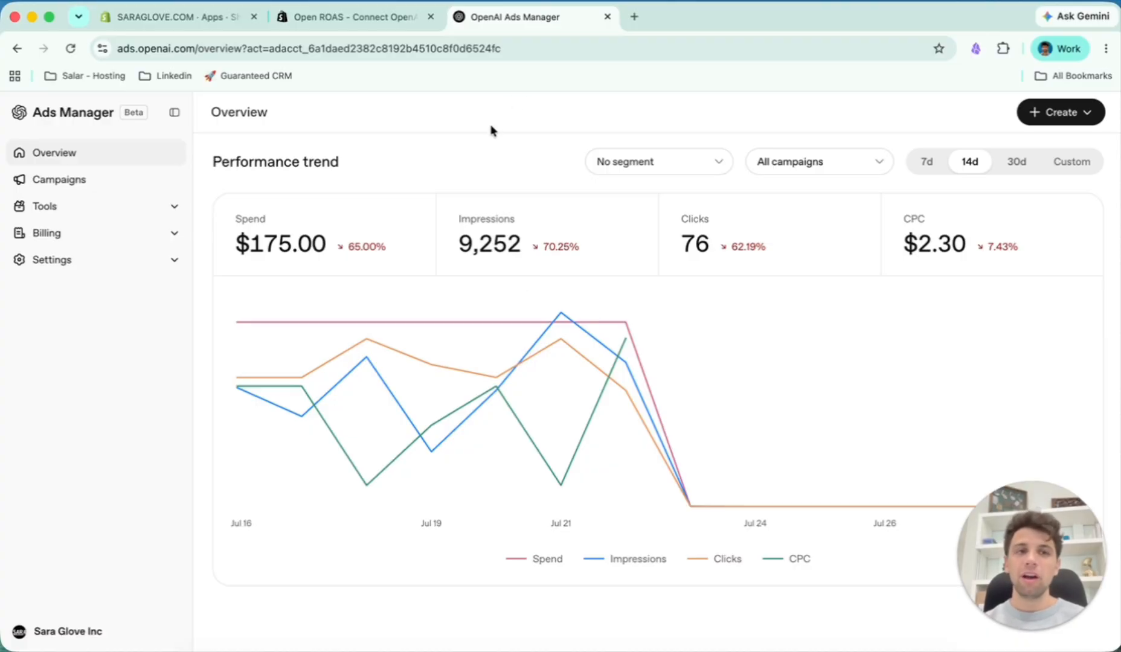
# - Install the Open ROAS app on the store from its Shopify App Store listing and review its OpenAI pixel setup section
pyautogui.click(356, 17)
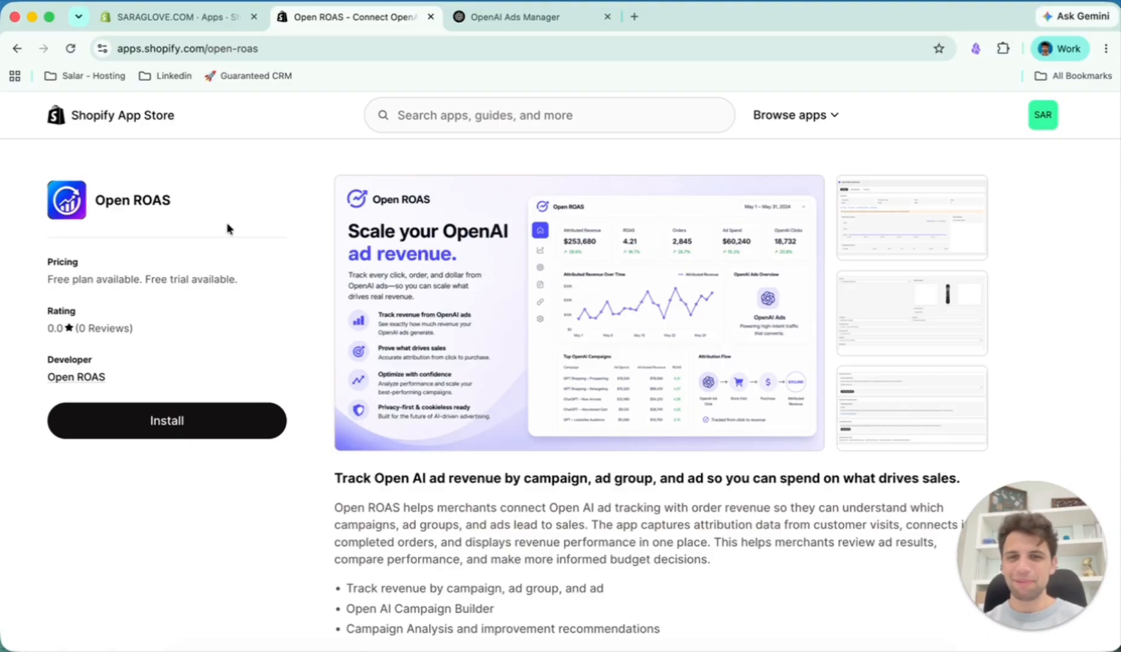
pyautogui.click(226, 429)
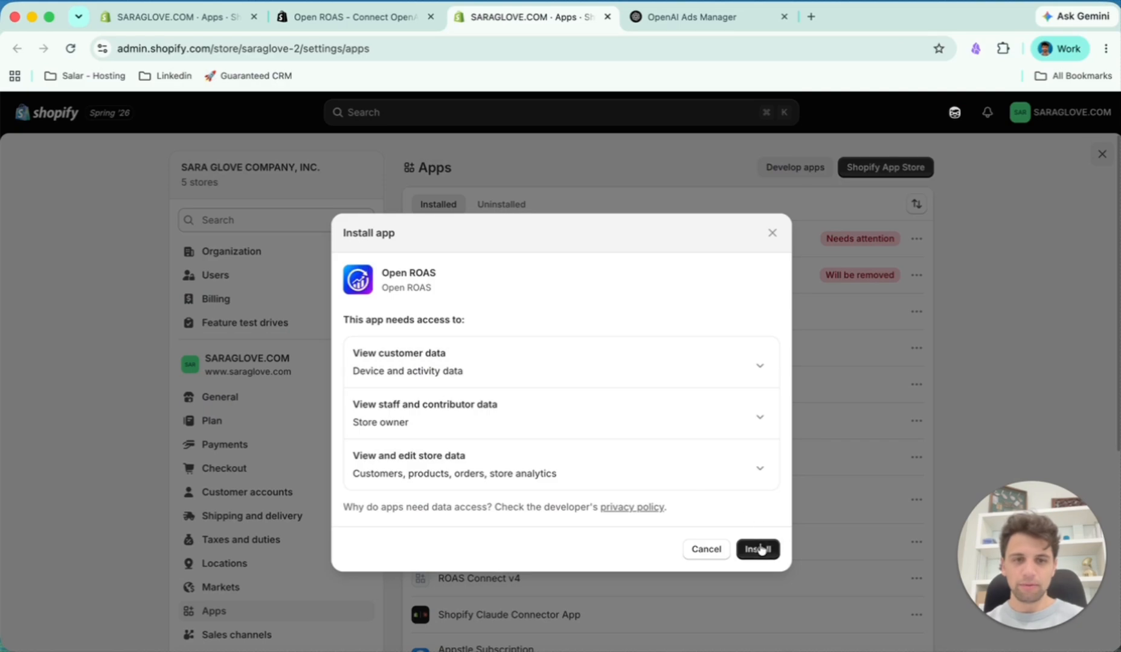
pyautogui.click(760, 548)
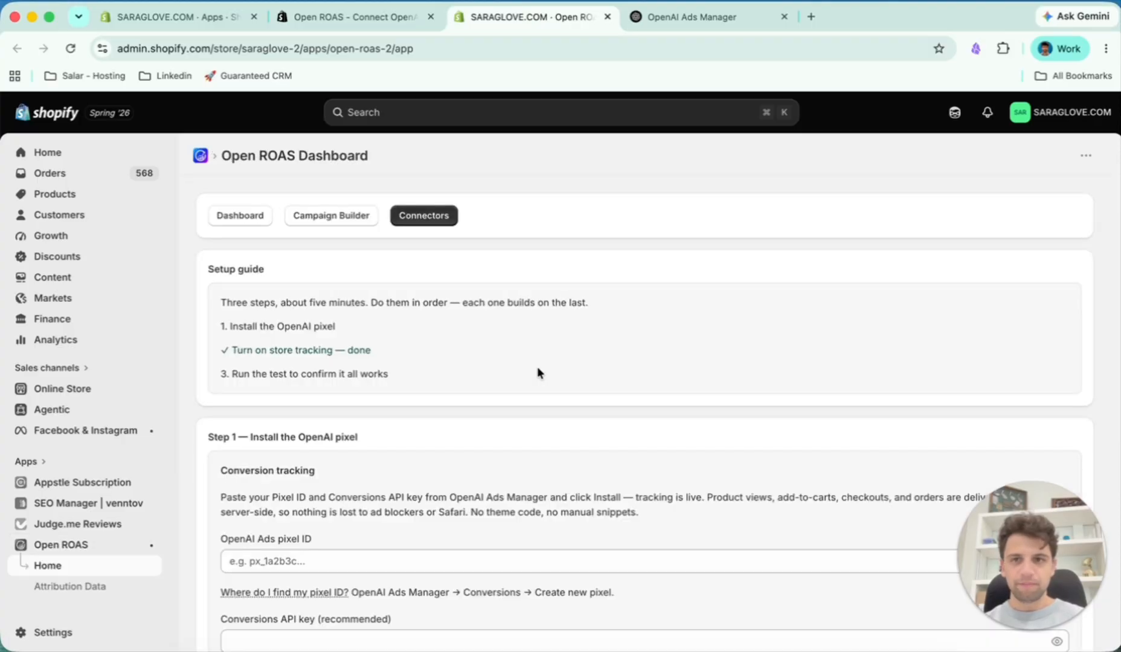
pyautogui.scroll(-2, 543, 364)
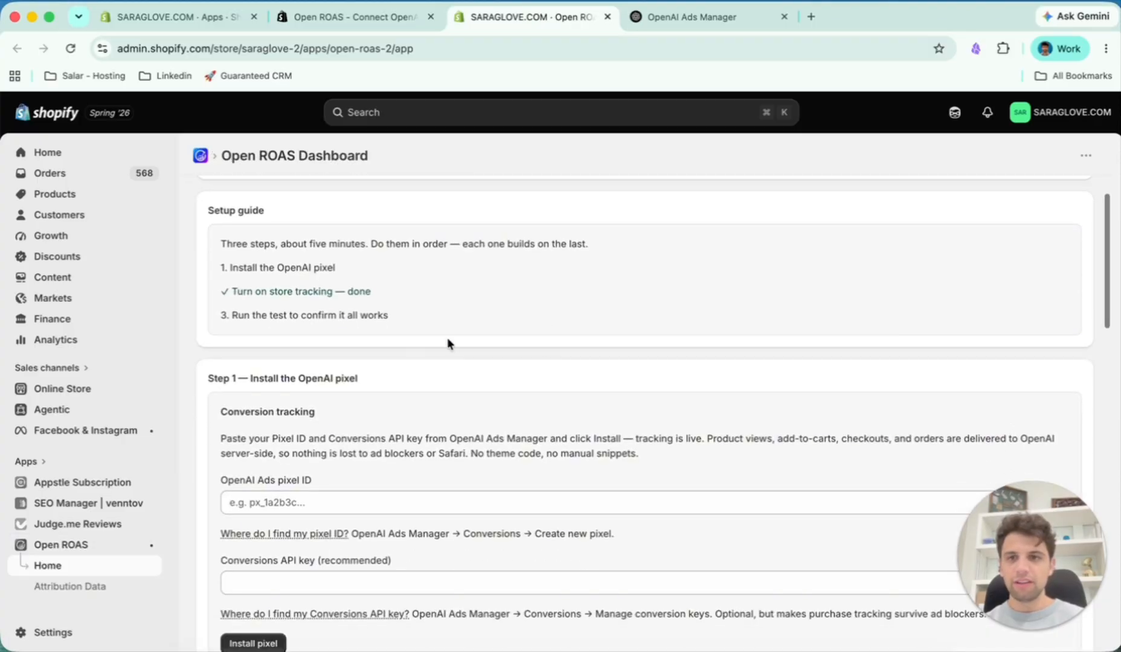
pyautogui.scroll(-1, 448, 321)
pyautogui.scroll(-2, 463, 320)
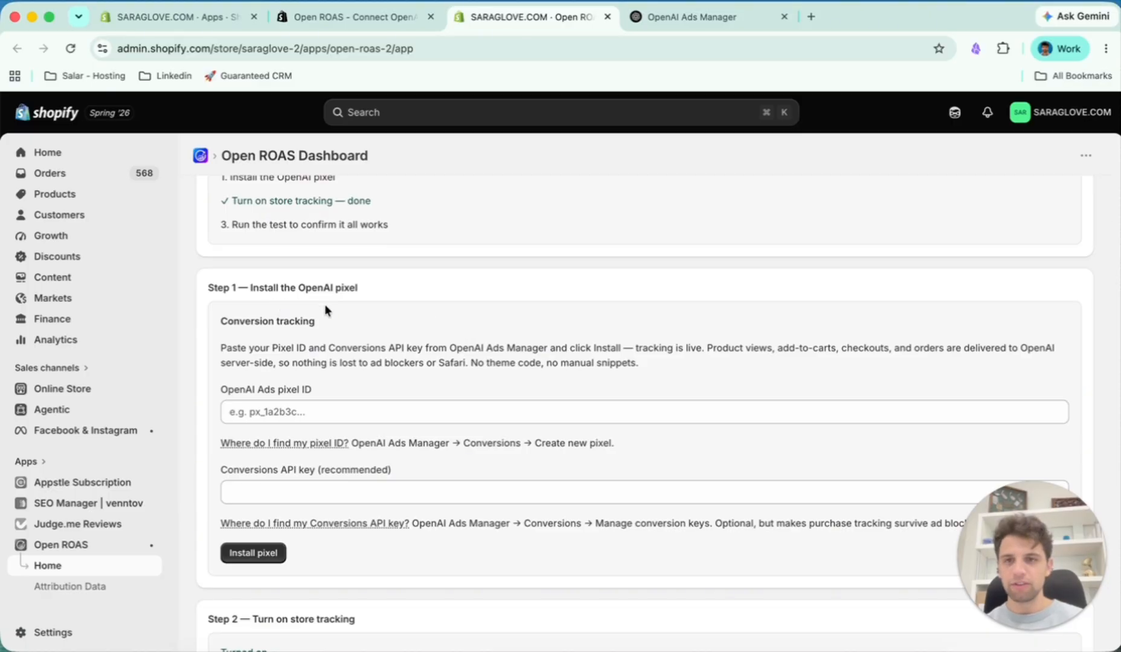
pyautogui.scroll(-1, 324, 304)
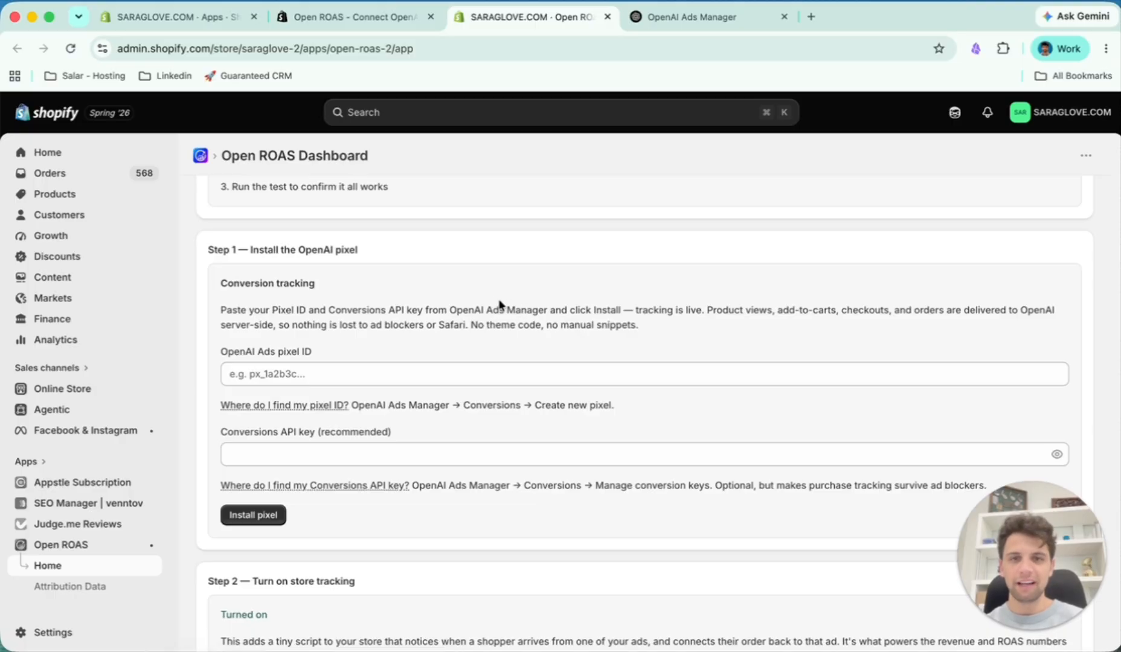
# - Switch to OpenAI Ads Manager and create a Web conversion data source named "My 2nd pixel"
pyautogui.hotkey('ctrl', 'Tab')
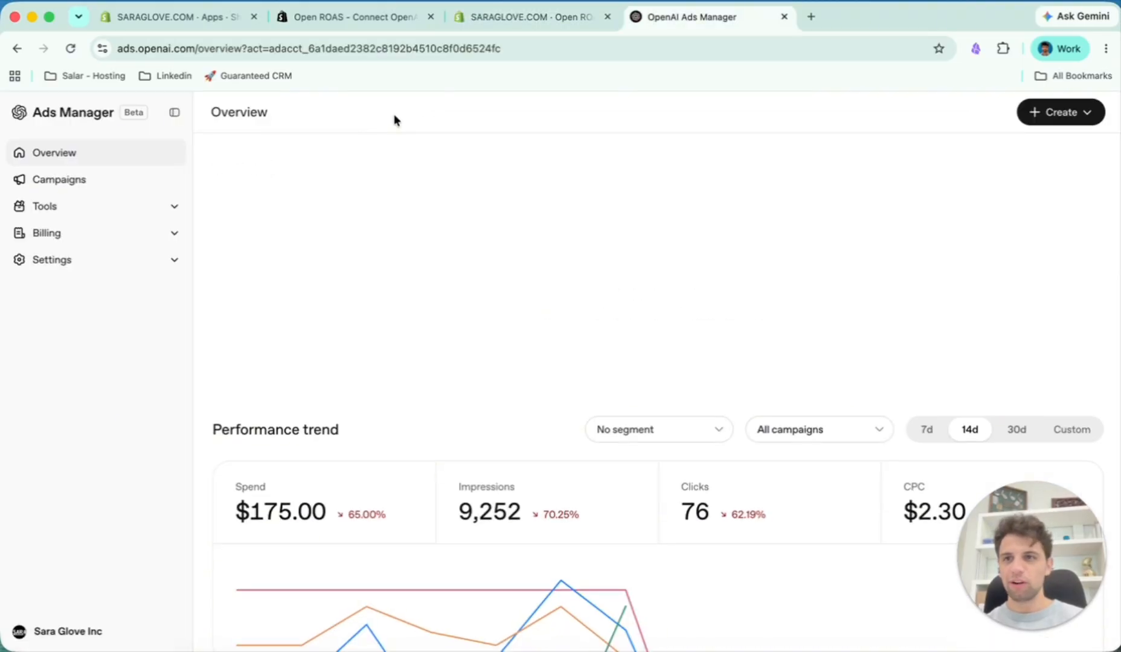
pyautogui.click(164, 211)
pyautogui.click(114, 272)
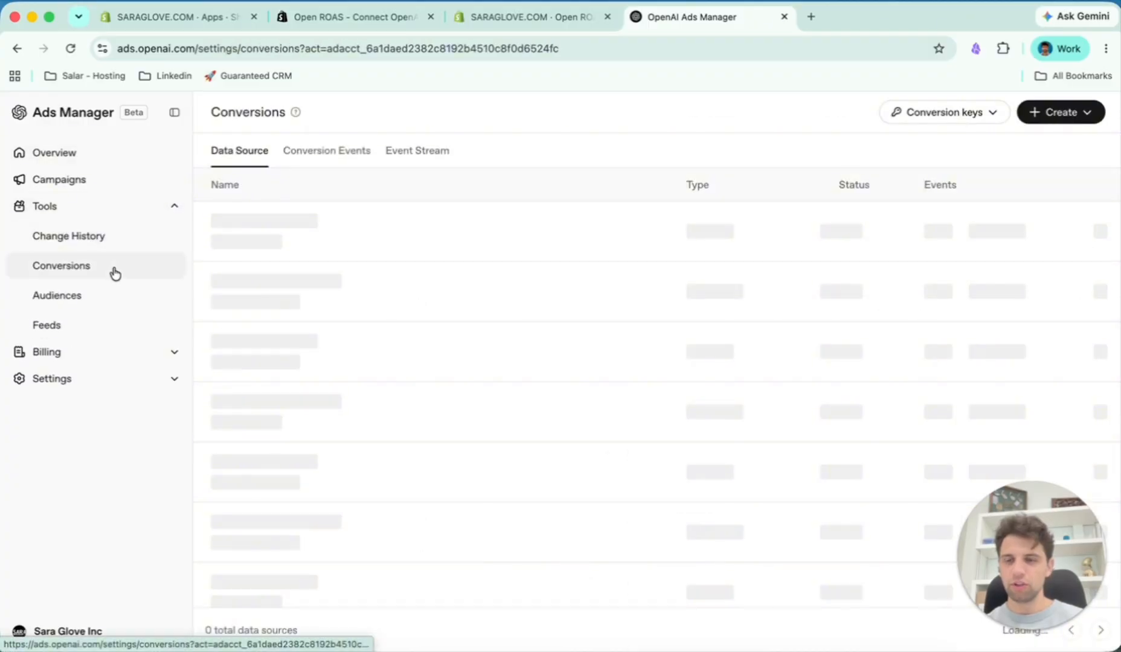
pyautogui.click(1094, 117)
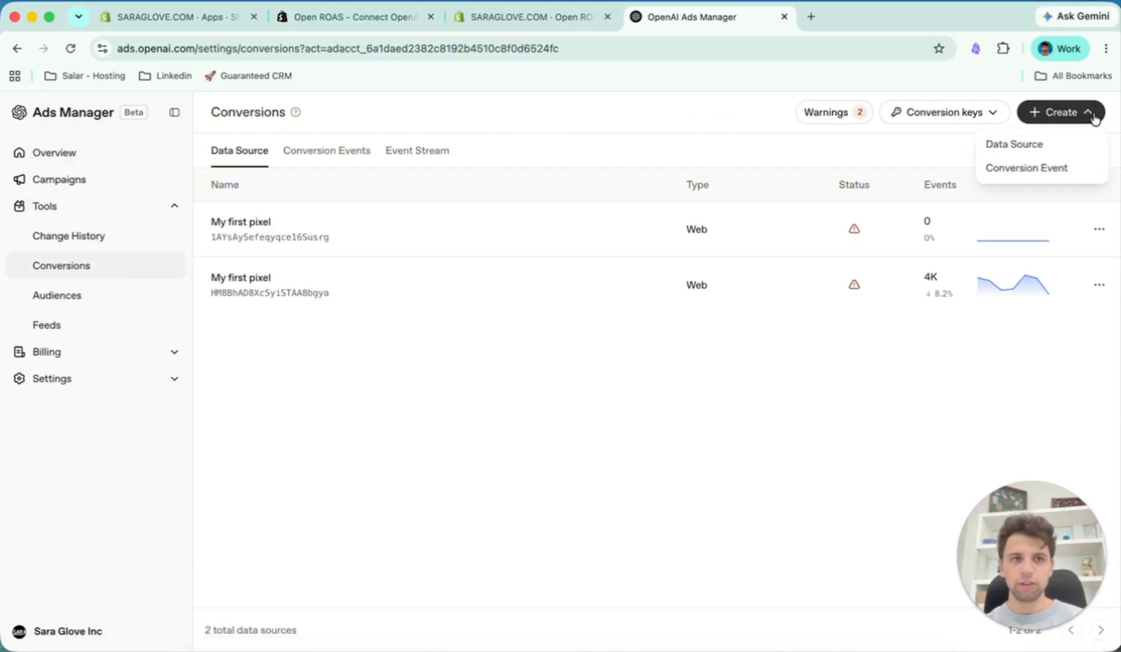
pyautogui.click(1048, 144)
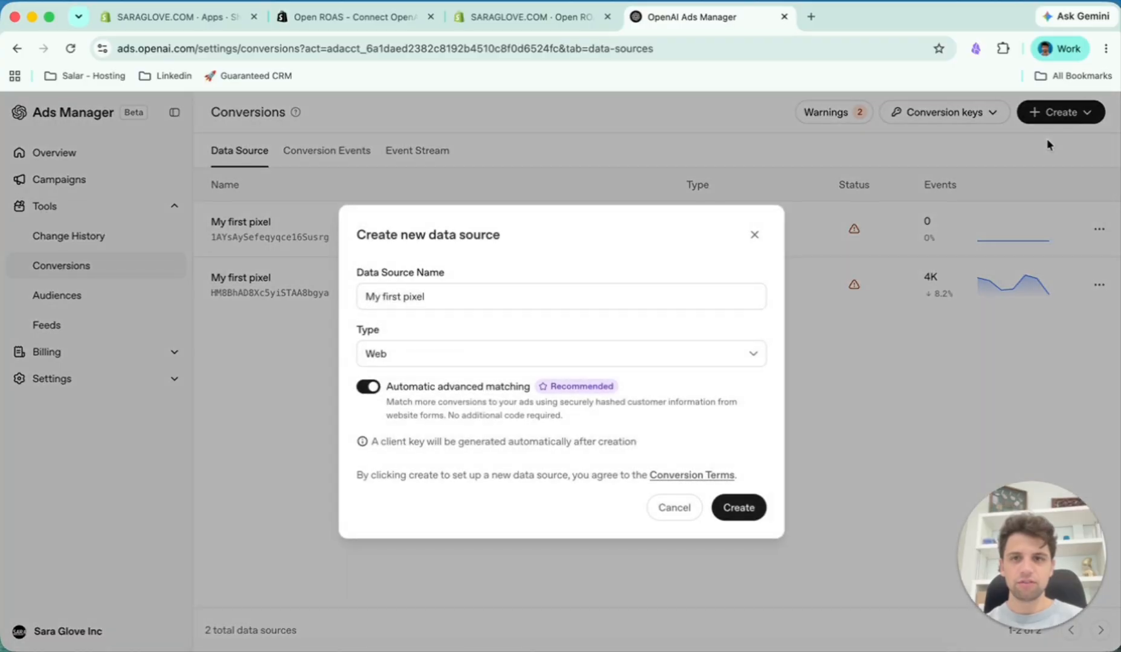
pyautogui.click(562, 302)
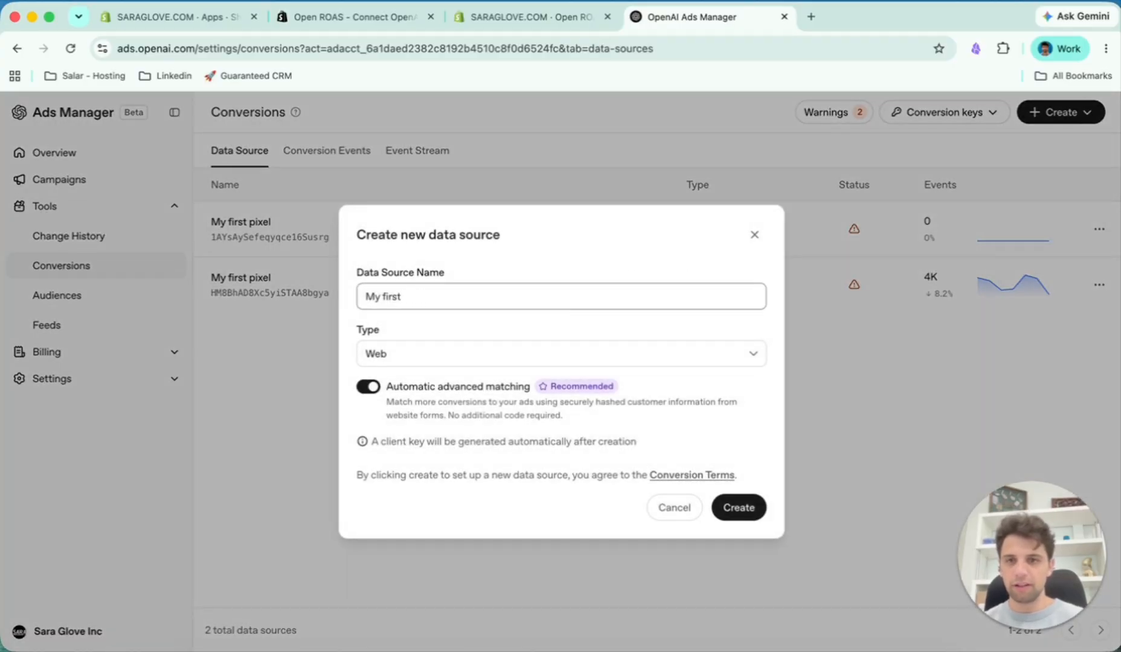
pyautogui.write('2nd pixel')
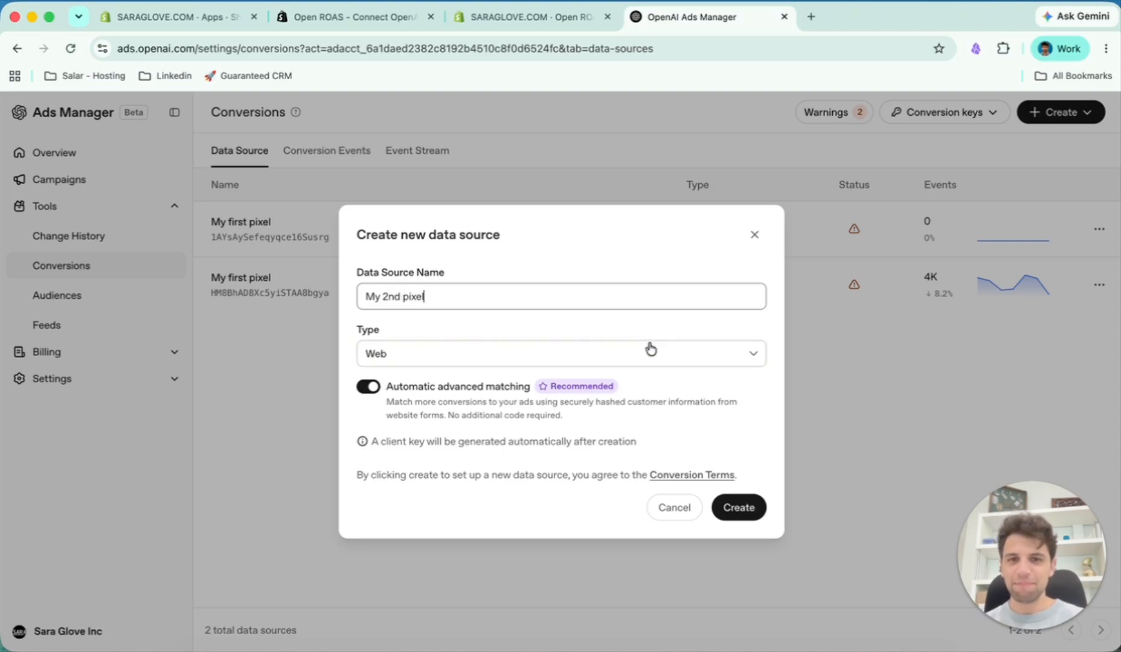
pyautogui.click(738, 509)
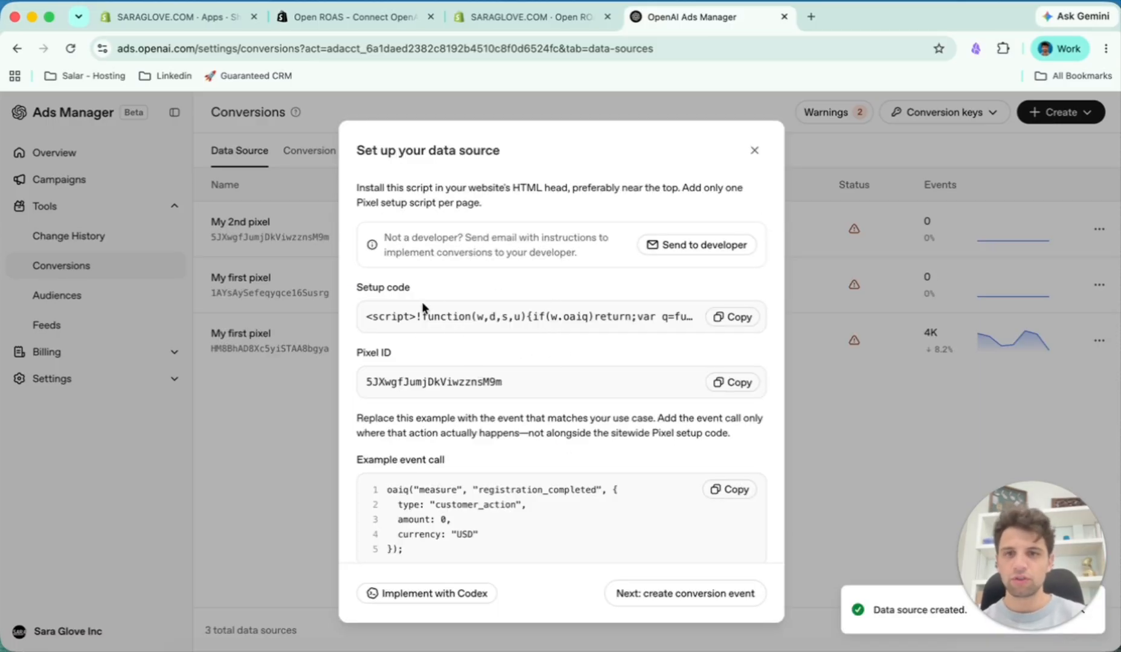
# - Copy the new data source's pixel ID into the OpenAI Ads pixel ID field in the Open ROAS setup
pyautogui.scroll(-1, 465, 359)
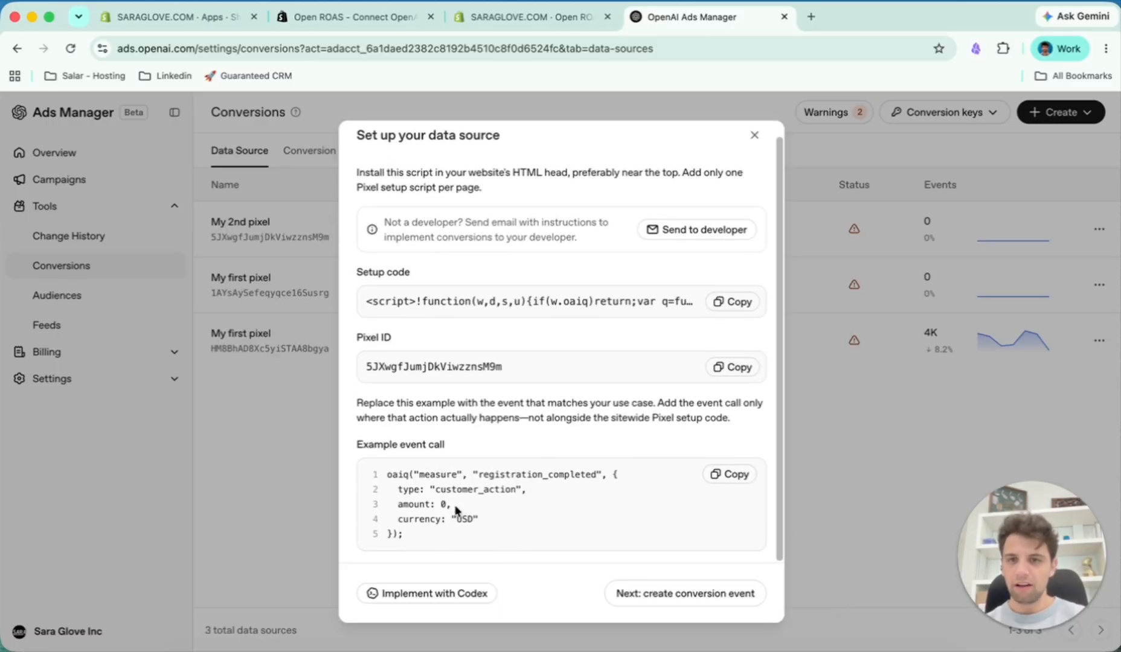
pyautogui.scroll(1, 581, 402)
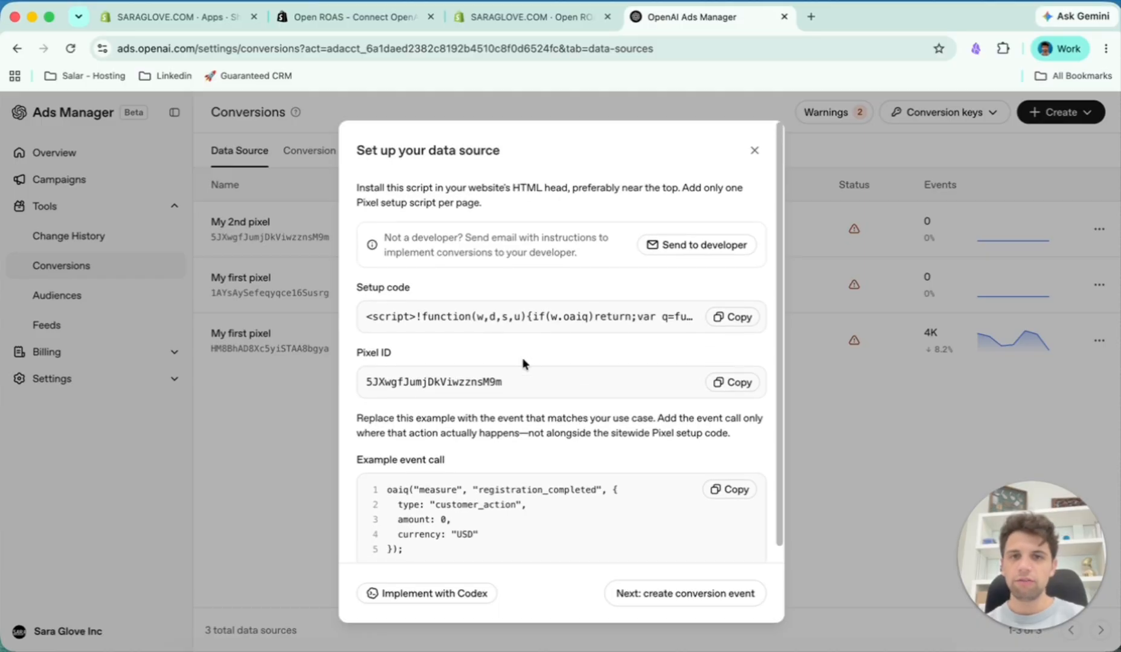
pyautogui.click(737, 384)
pyautogui.click(533, 18)
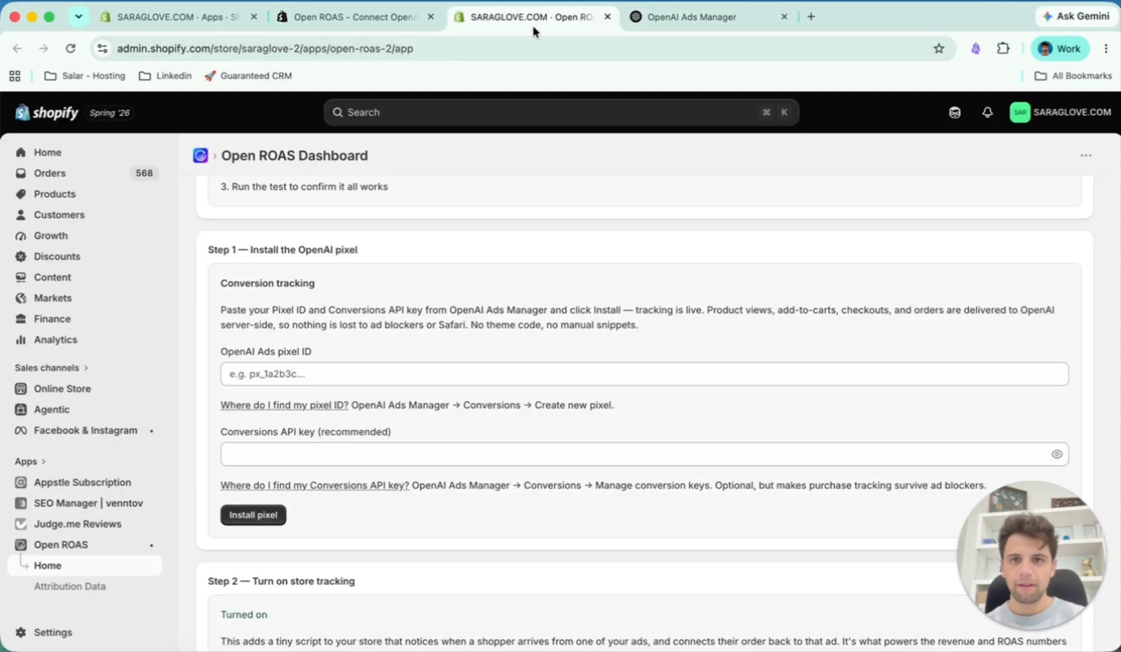
pyautogui.click(367, 365)
pyautogui.press('super+v')
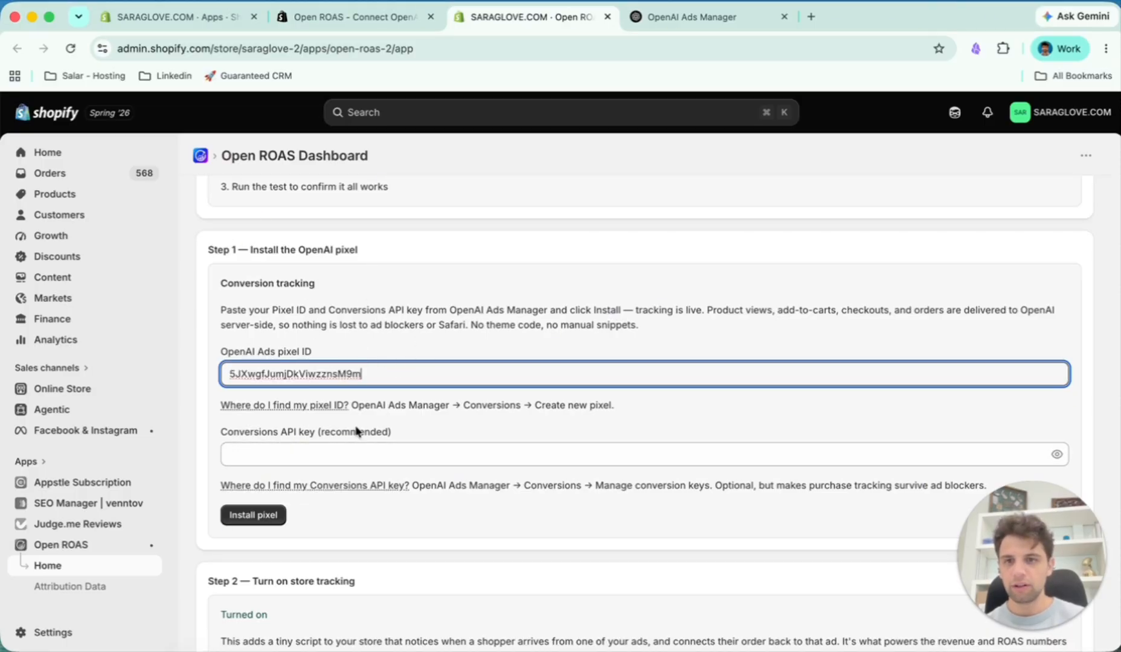
# - Return to OpenAI Ads Manager, dismiss the data source setup and create a conversion key named "2nd key"
pyautogui.click(658, 17)
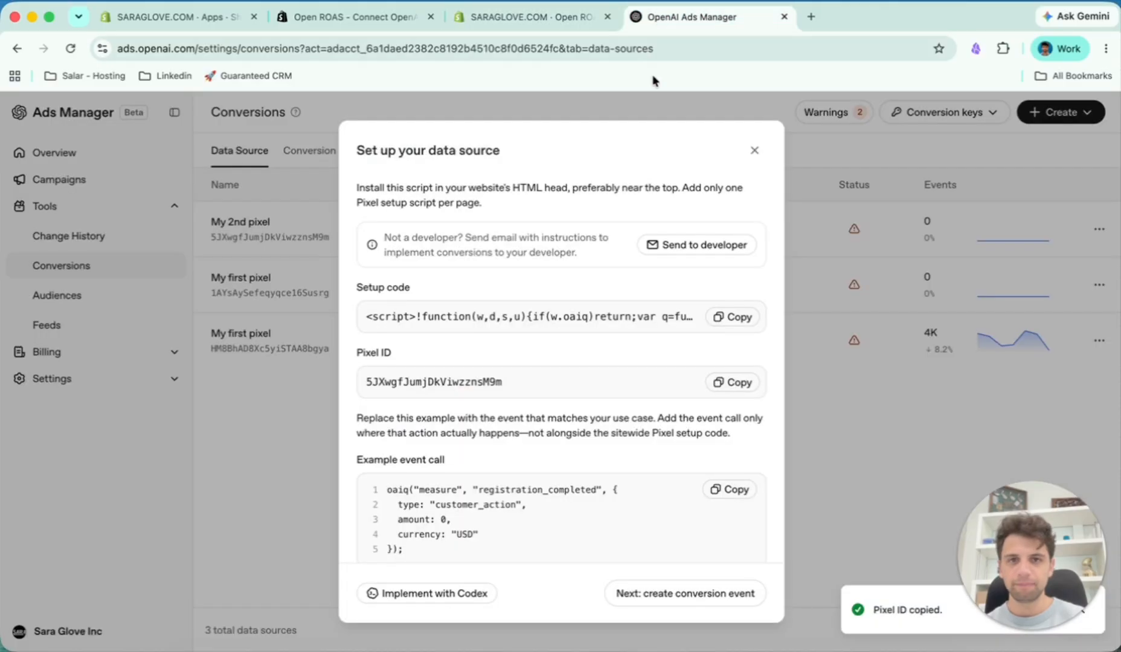
pyautogui.click(755, 150)
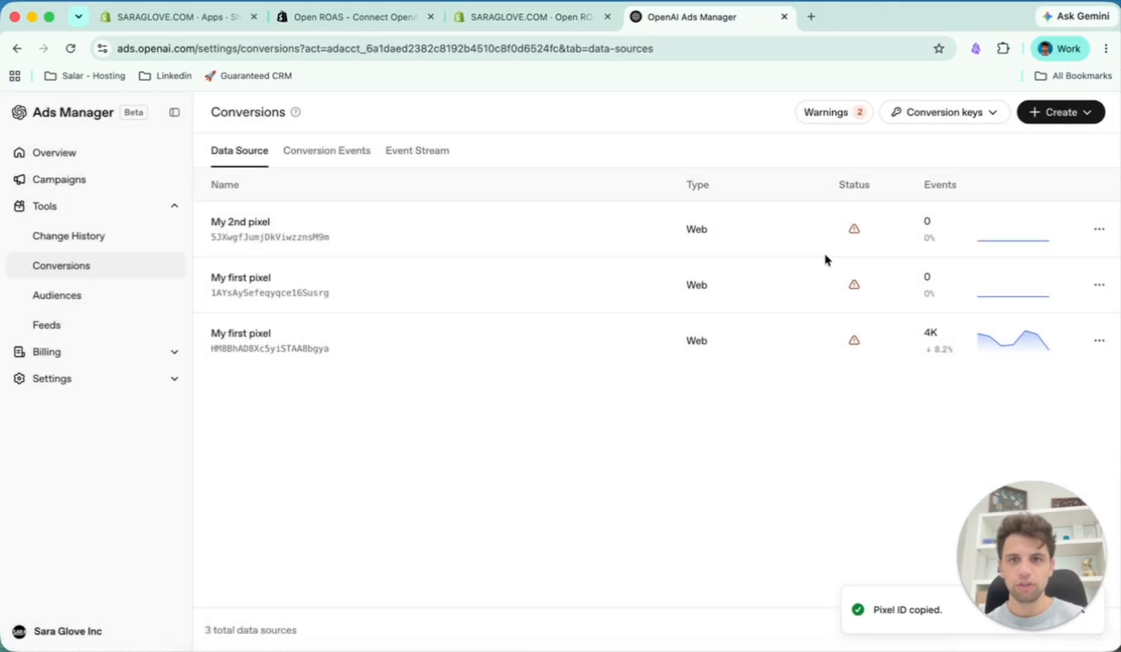
pyautogui.click(974, 119)
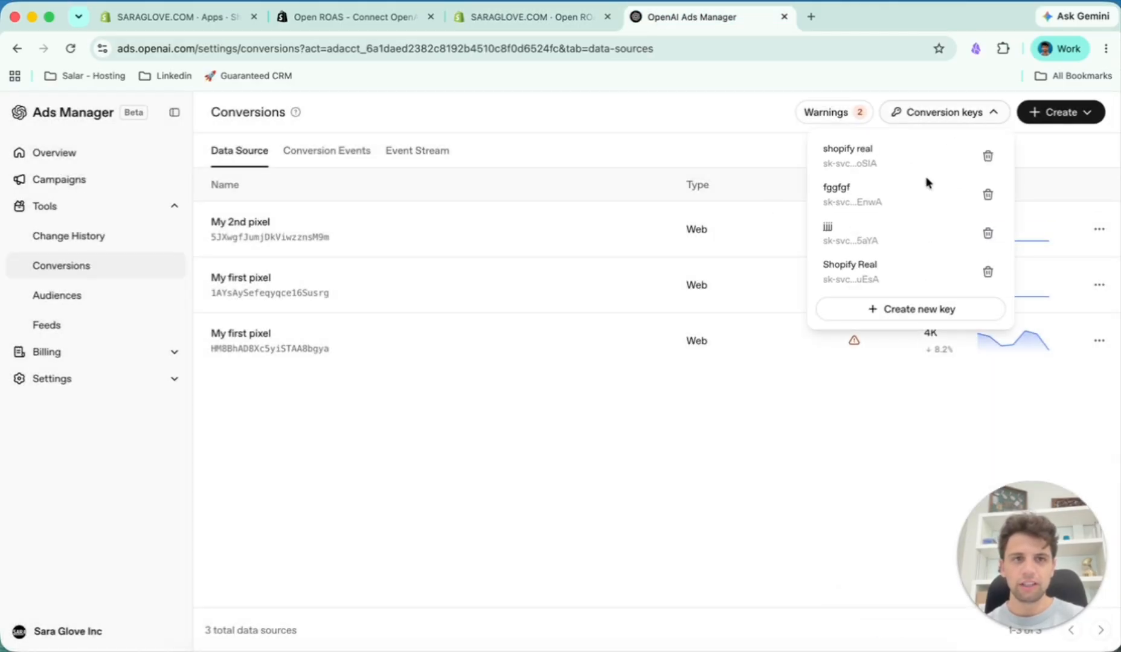
pyautogui.click(919, 309)
pyautogui.click(550, 382)
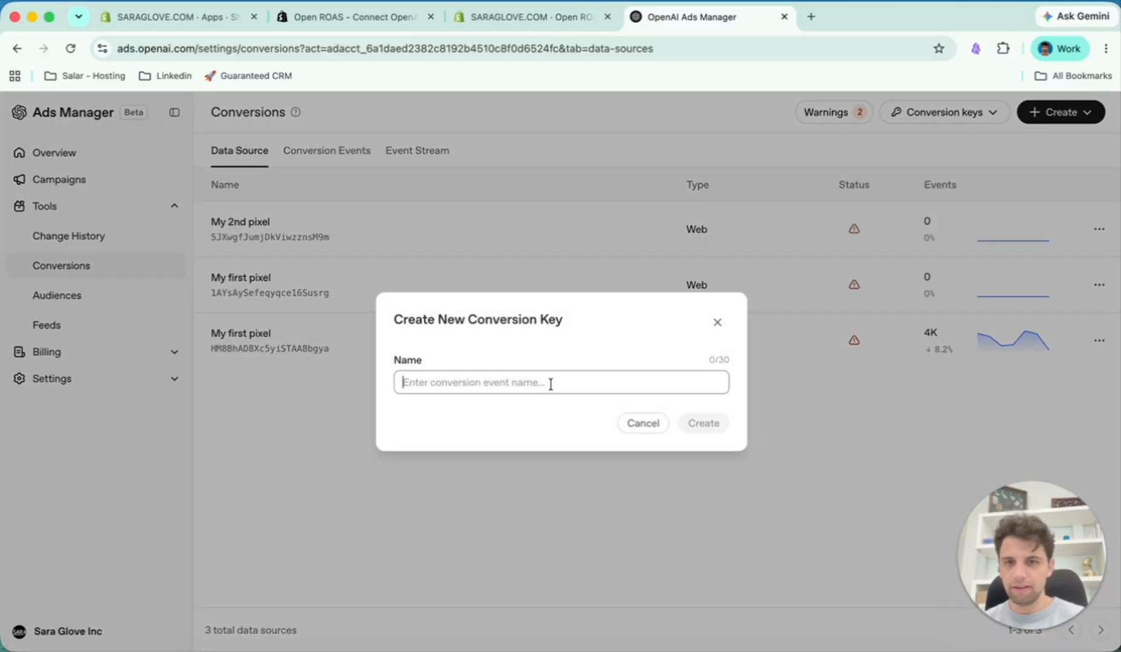
pyautogui.write('2nd key')
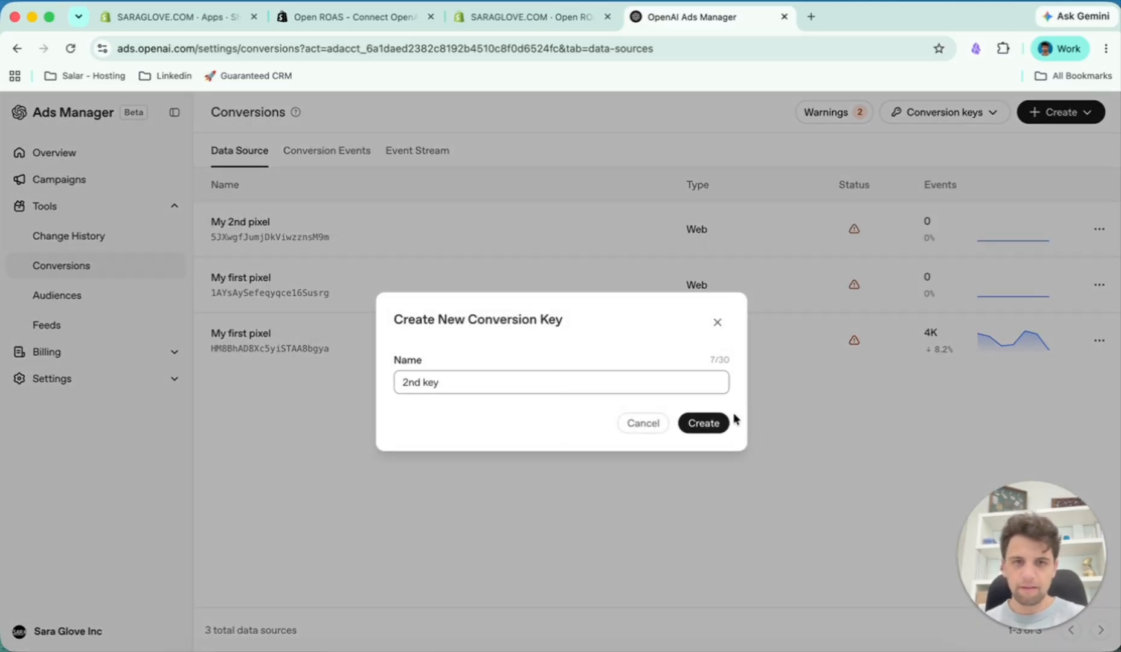
pyautogui.click(719, 426)
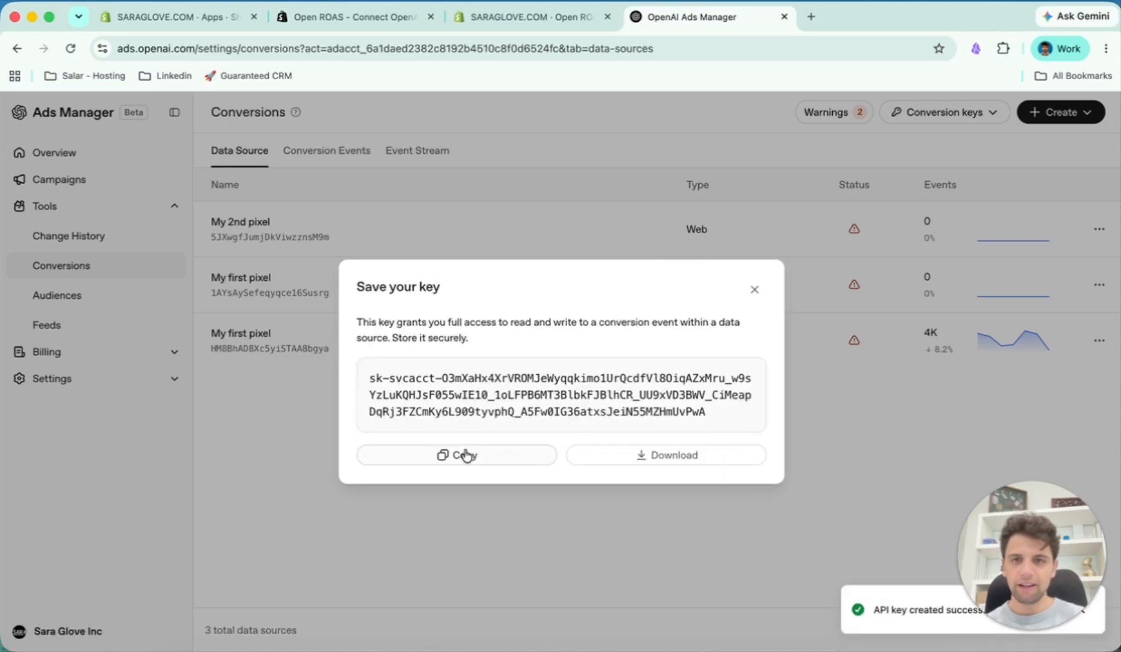
# - Copy the new key into the Conversions API key field in Open ROAS and install the pixel
pyautogui.click(465, 455)
pyautogui.click(547, 23)
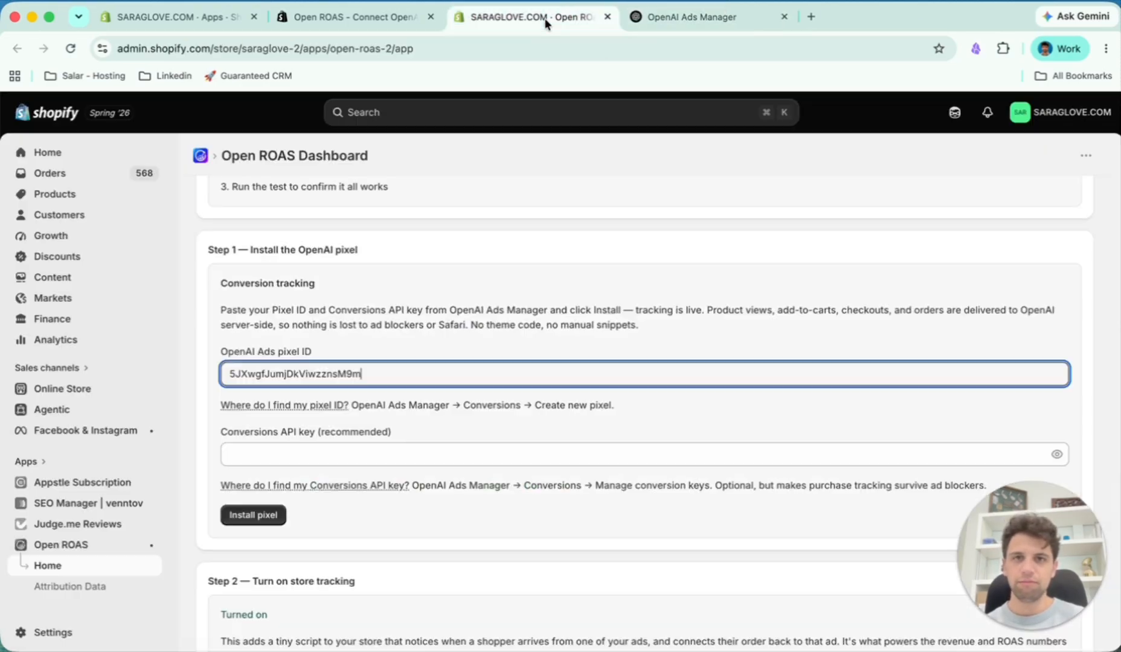
pyautogui.click(364, 456)
pyautogui.press('super+v')
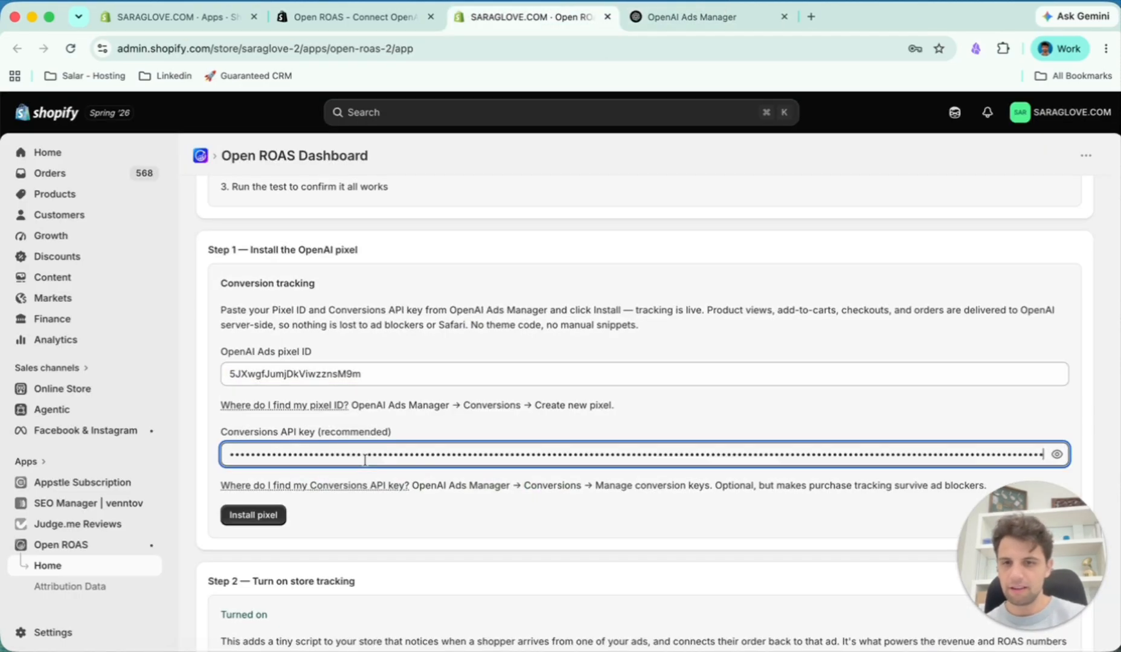
pyautogui.click(241, 520)
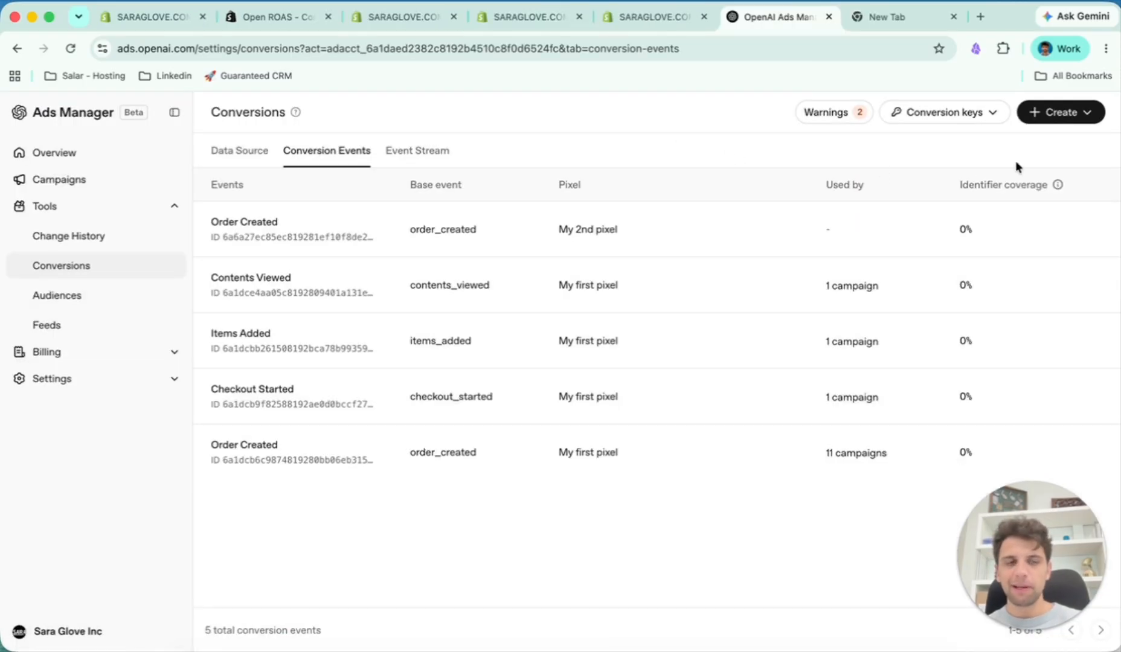
# - In OpenAI Ads Manager, create an Order created conversion event using My 2nd pixel as data source with a 30-day click-through attribution window
pyautogui.click(1090, 118)
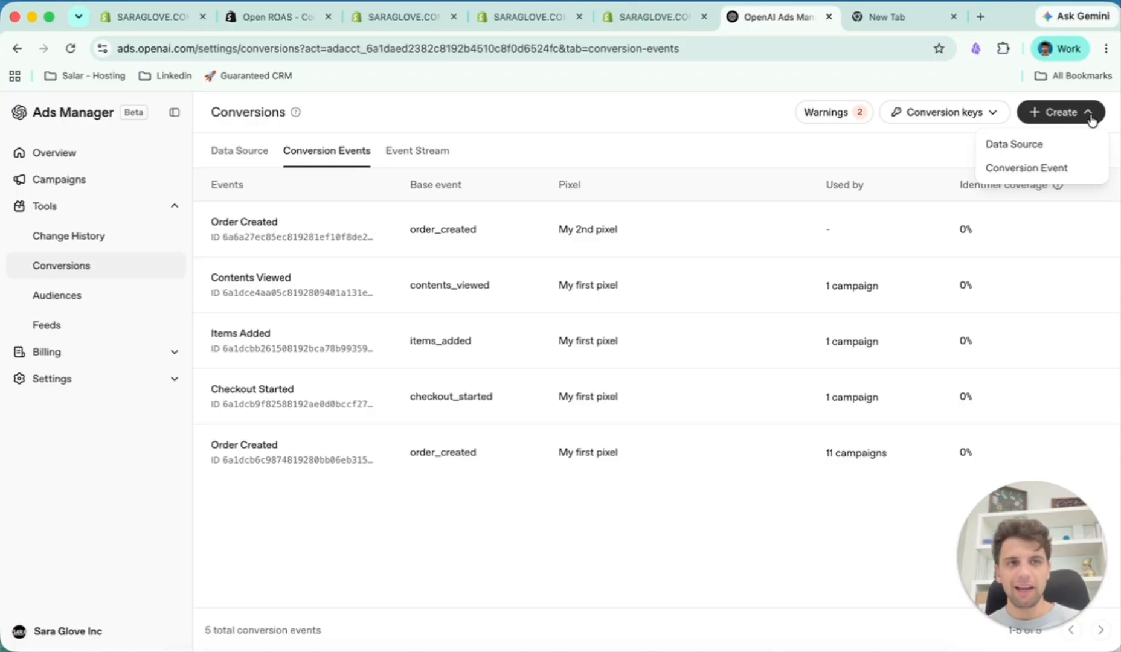
pyautogui.click(1067, 167)
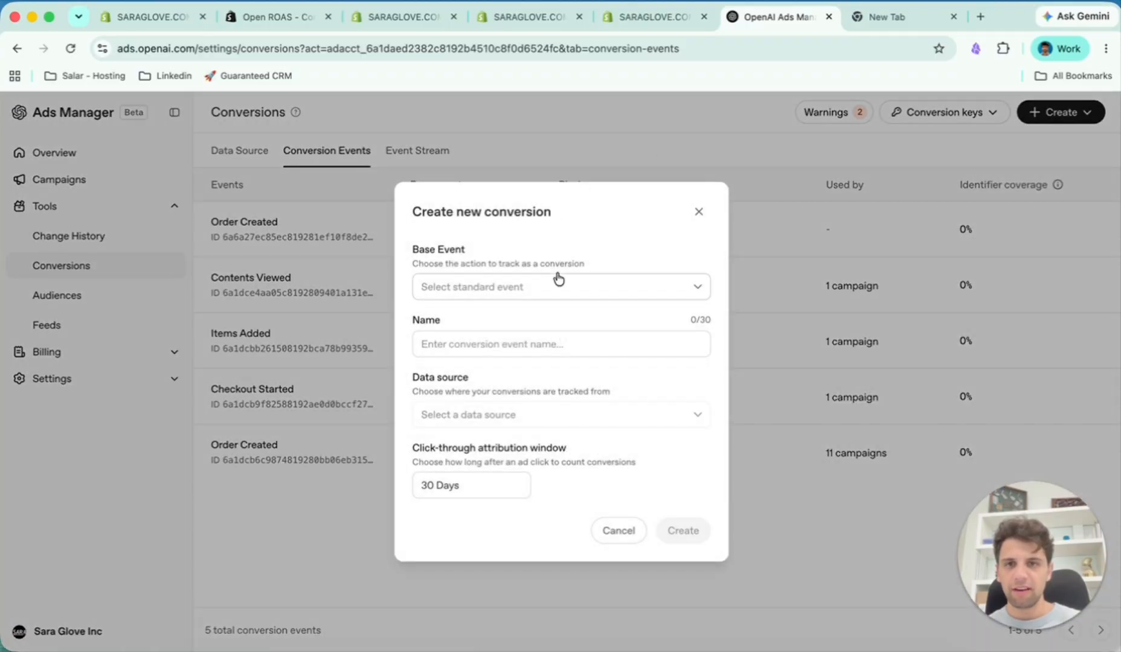
pyautogui.click(475, 287)
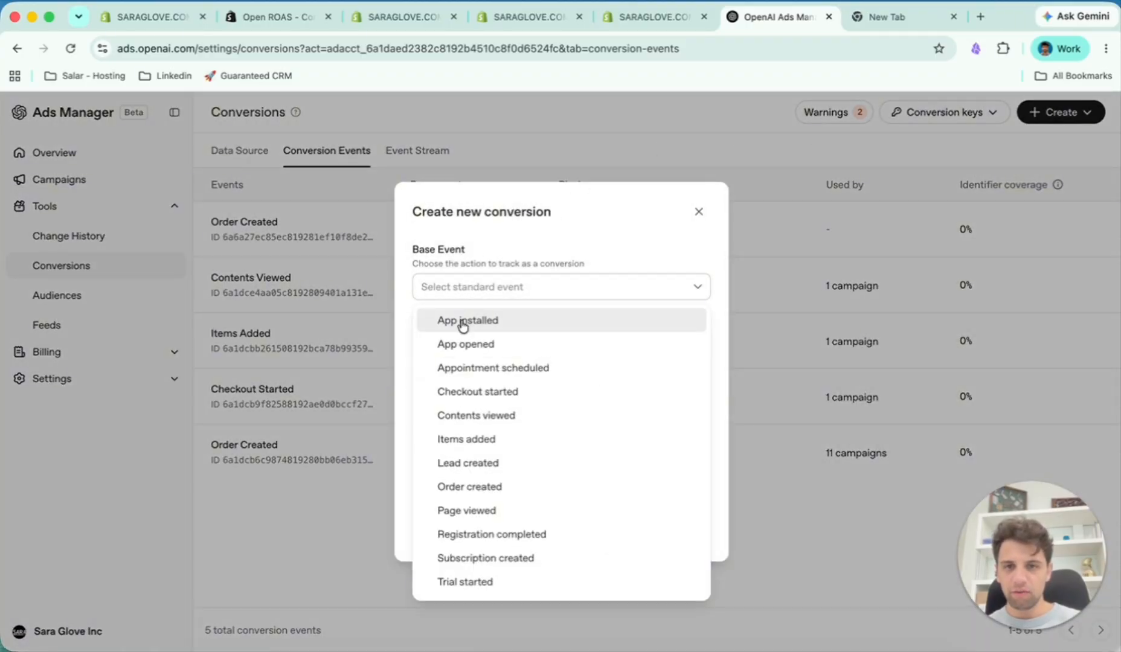
pyautogui.click(483, 490)
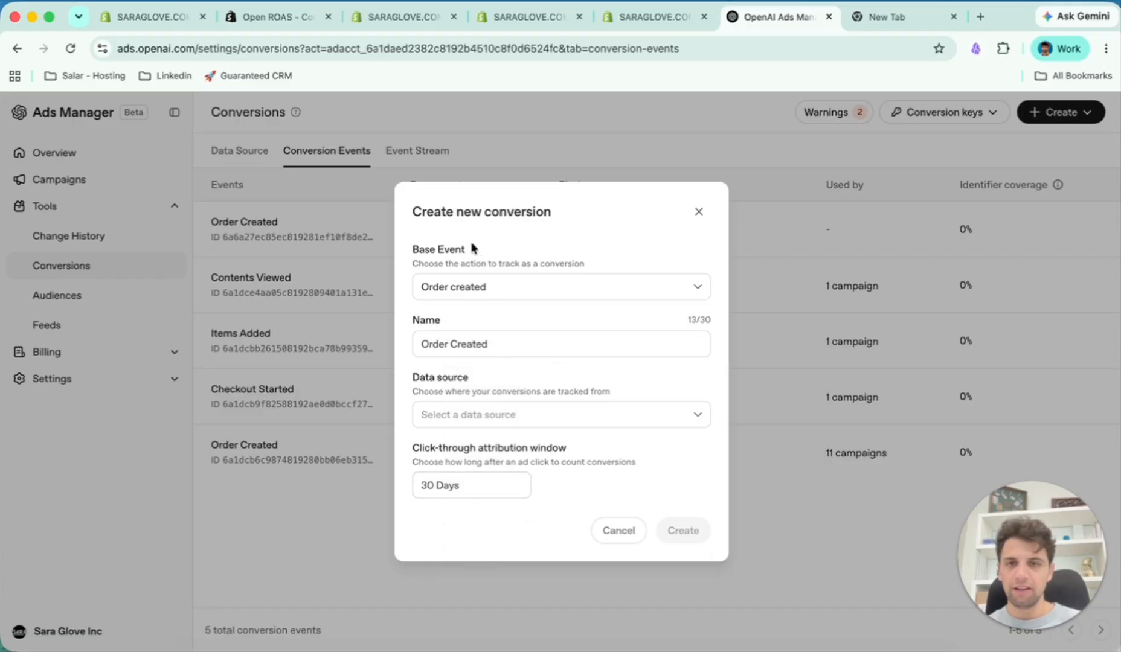
pyautogui.click(543, 417)
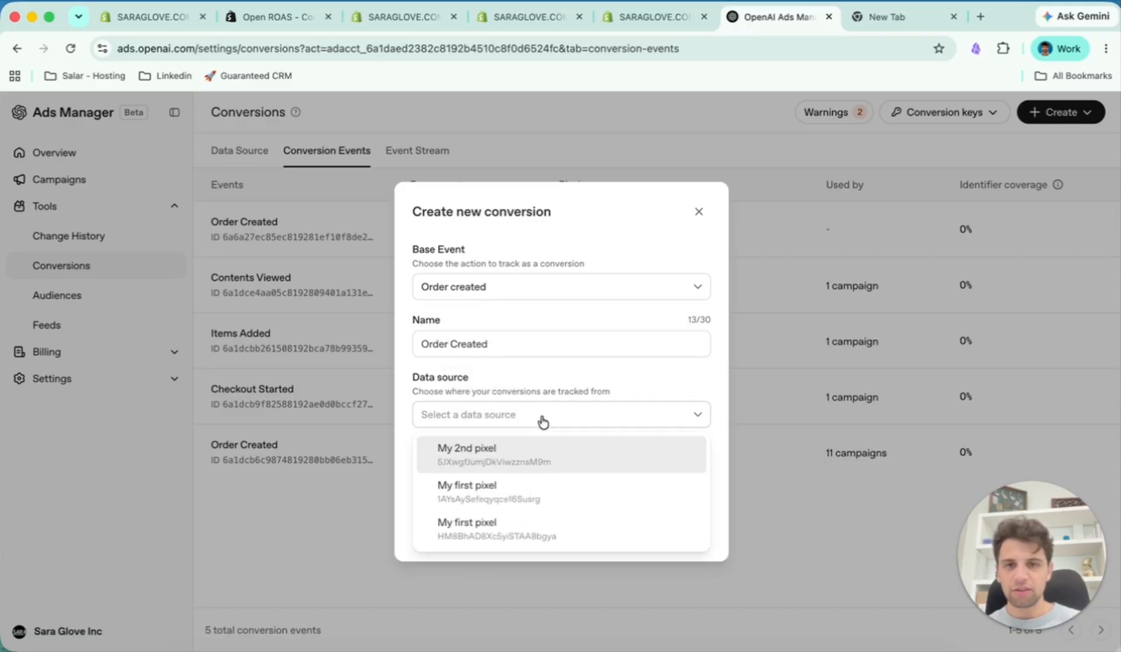
pyautogui.click(495, 463)
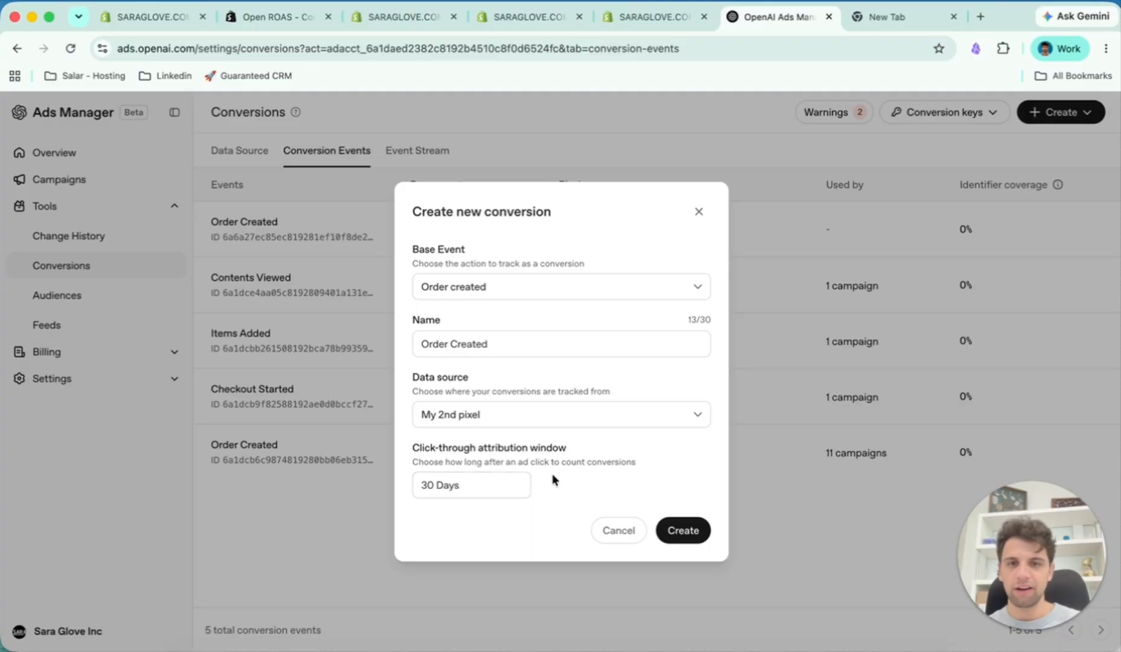
pyautogui.click(684, 532)
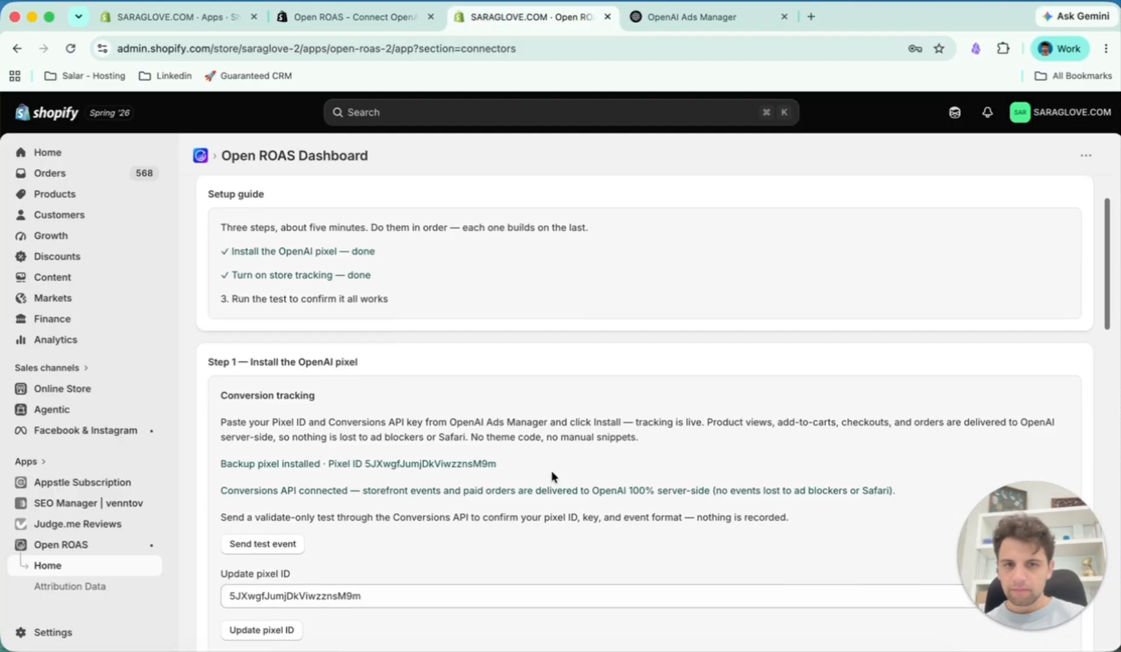
# - In the Open ROAS pixel section, check the Conversions API connection and send a test event
pyautogui.moveTo(221, 459); pyautogui.dragTo(329, 447)
pyautogui.scroll(-1, 304, 456)
pyautogui.click(297, 455)
pyautogui.scroll(-1, 329, 447)
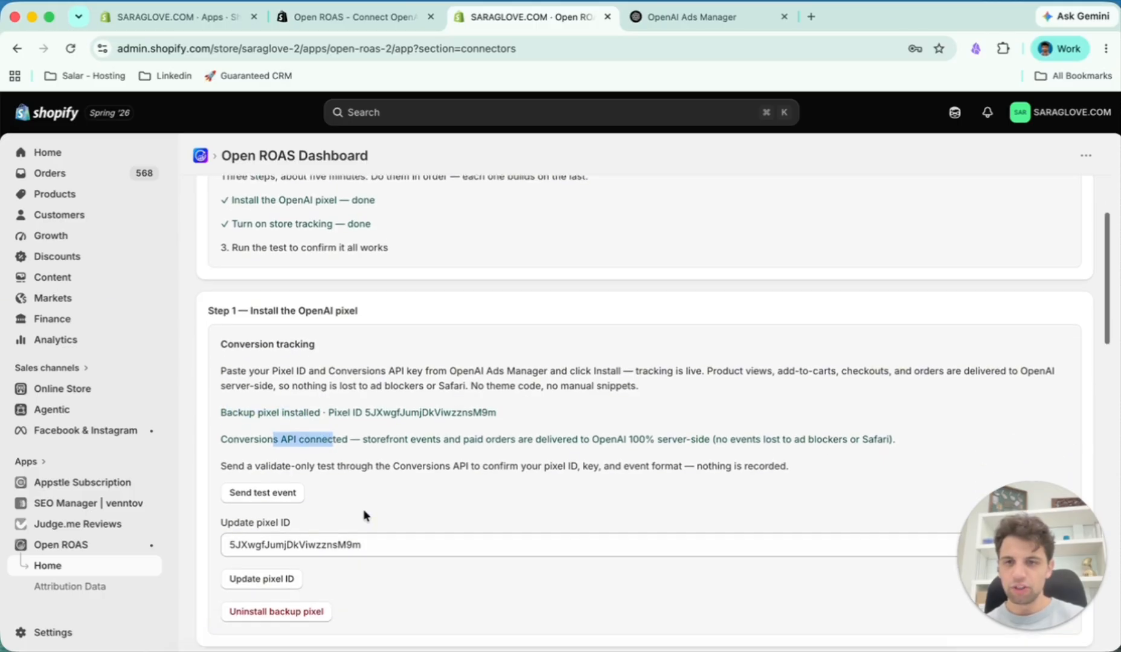
pyautogui.click(288, 457)
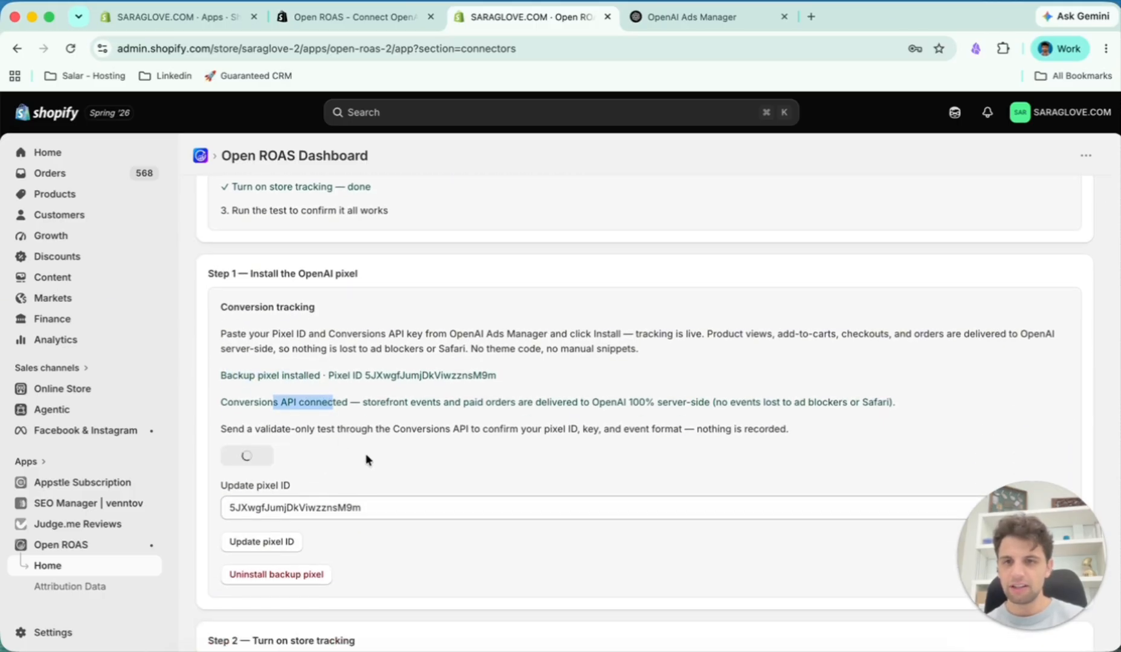
# - Review the test event result and store tracking status, and open the theme editor to inspect the Open ROAS Attribution embed
pyautogui.scroll(-1, 365, 453)
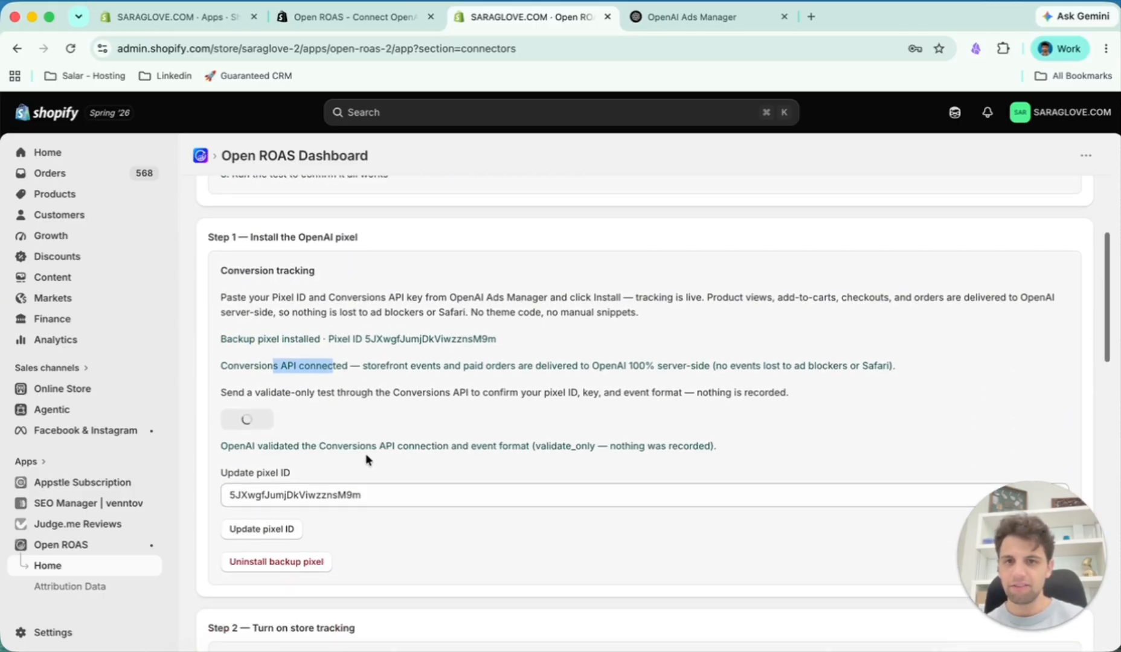
pyautogui.click(407, 420)
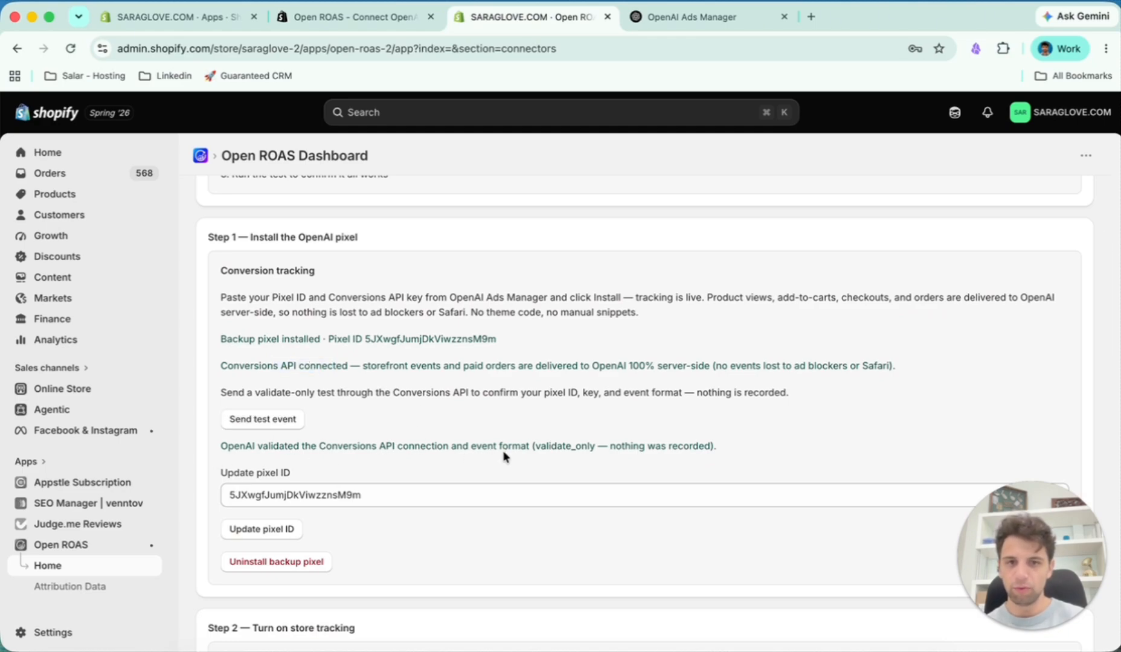
pyautogui.scroll(-5, 504, 456)
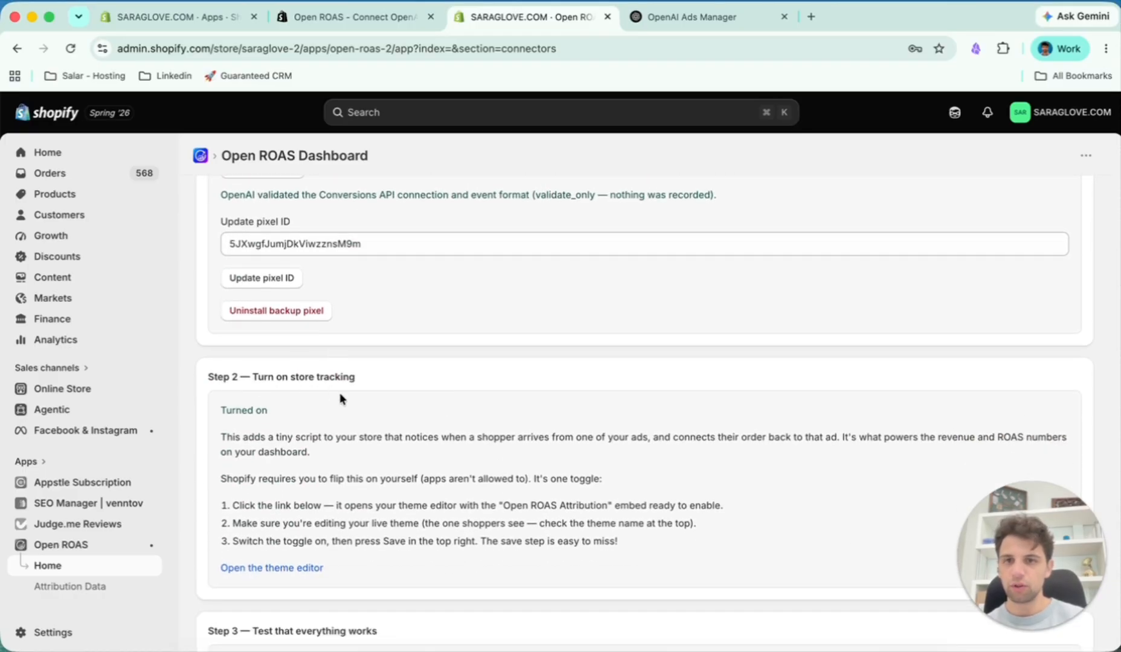
pyautogui.scroll(-1, 290, 398)
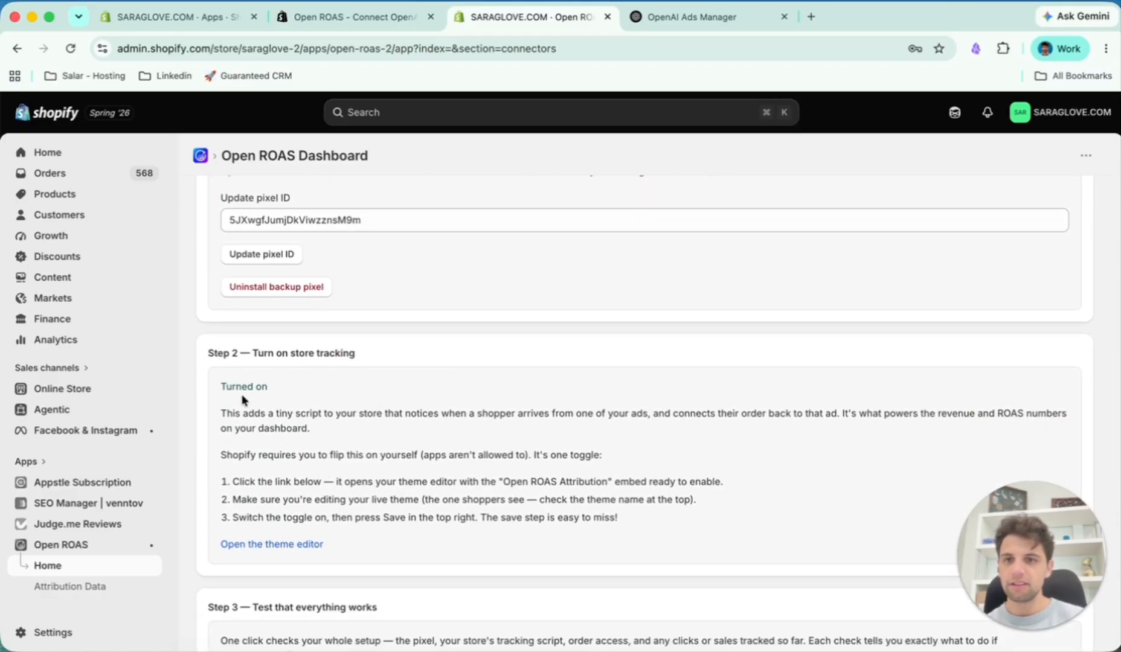
pyautogui.click(283, 544)
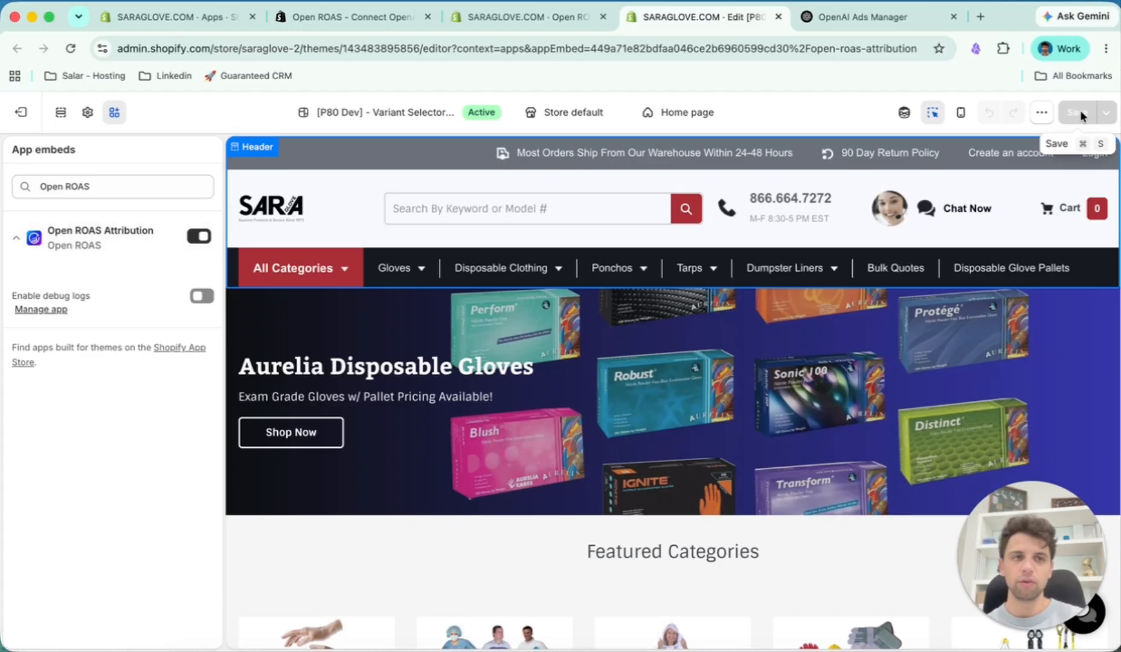
# - Exit to the store's theme overview, reopen the active theme for editing and show its app embeds
pyautogui.click(21, 116)
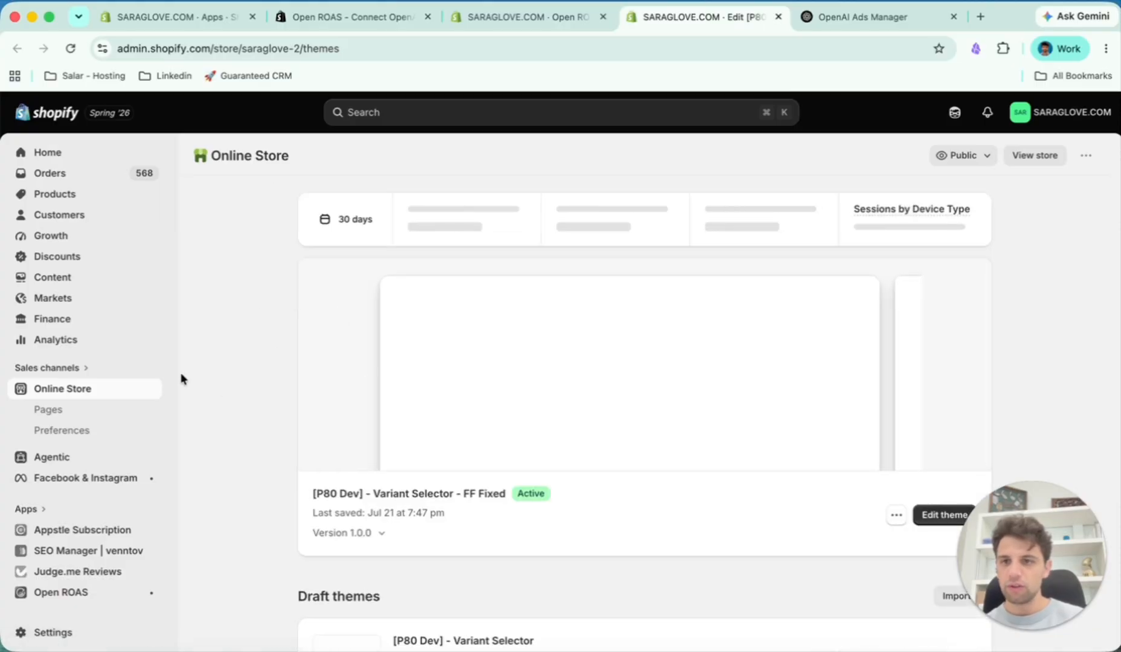
pyautogui.scroll(-2, 628, 442)
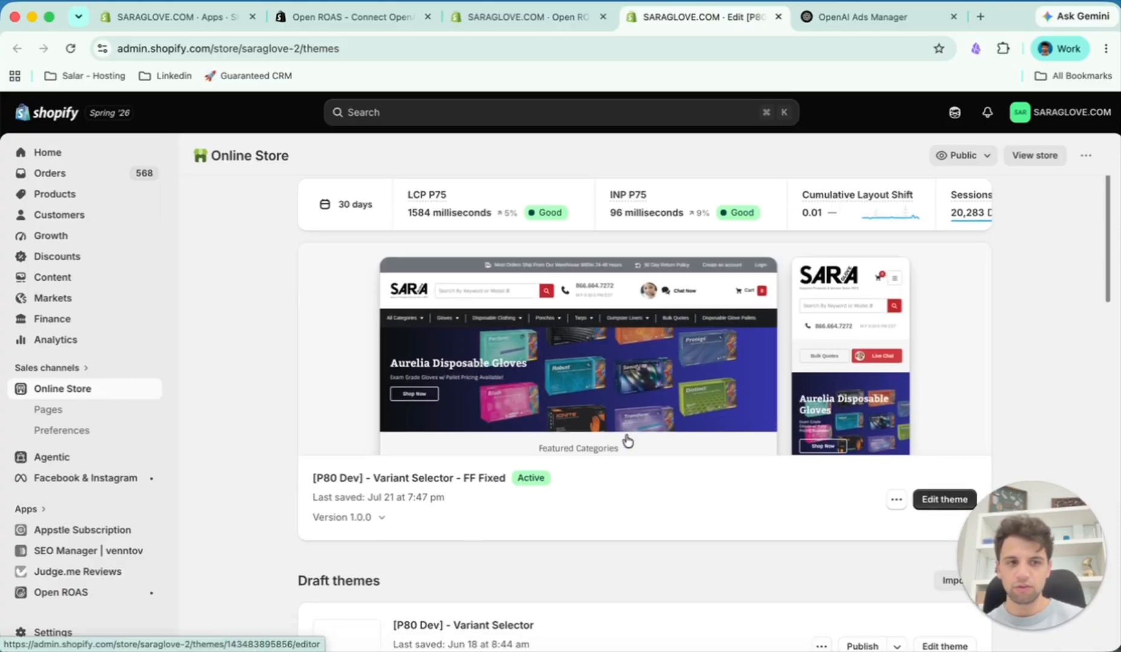
pyautogui.scroll(-2, 628, 442)
pyautogui.click(950, 463)
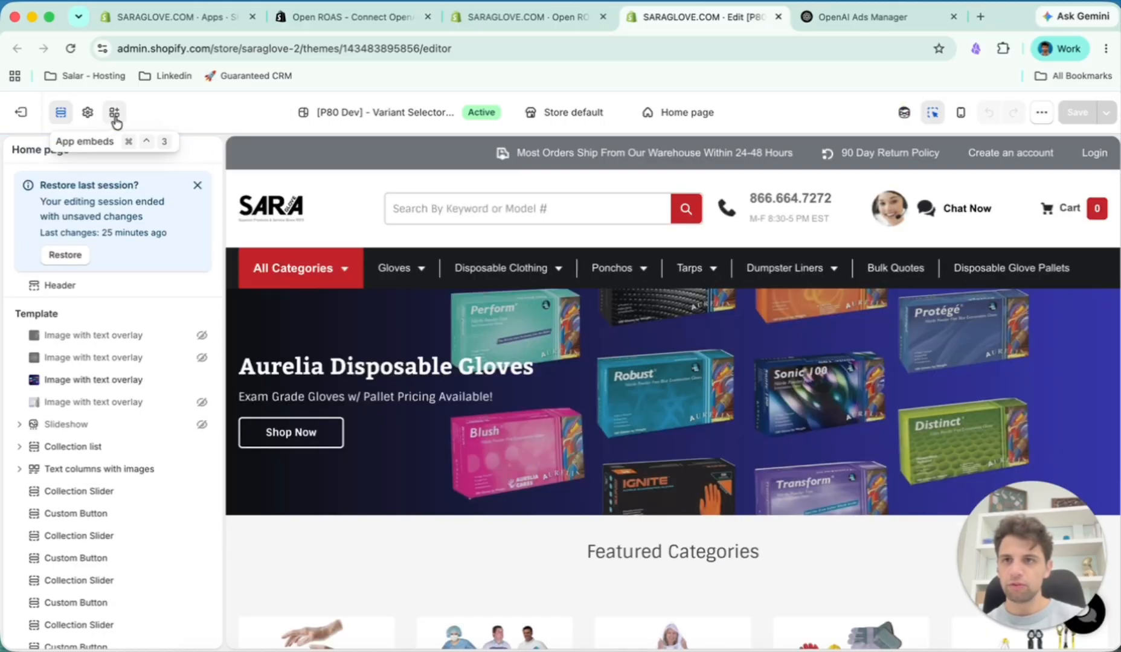
pyautogui.click(115, 117)
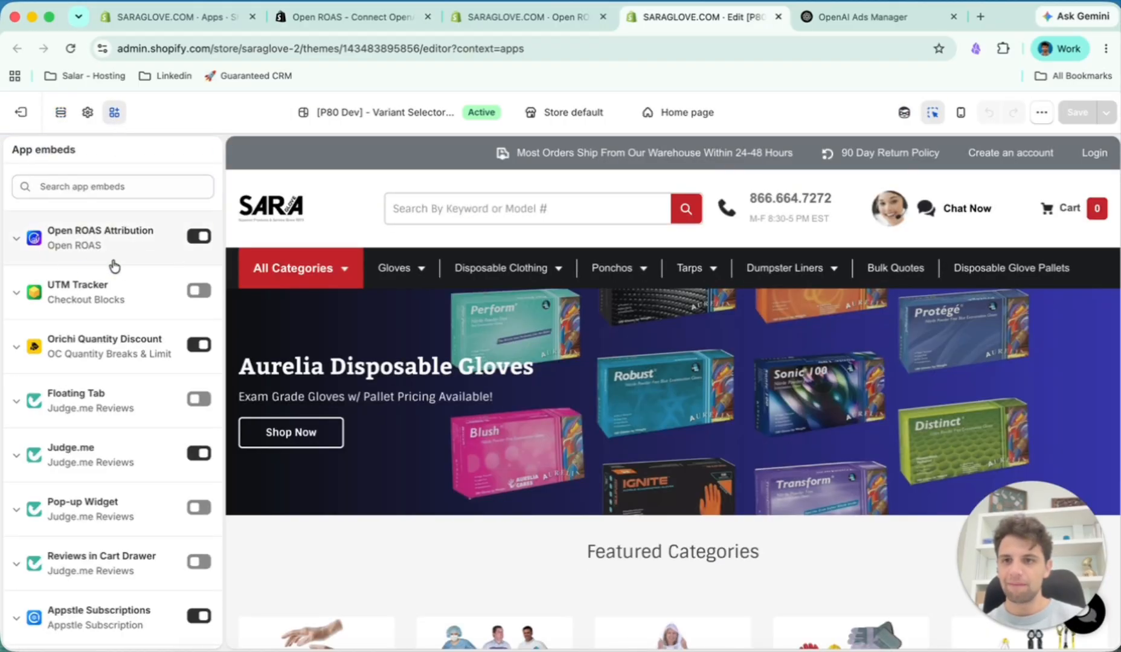
# - Return to the Open ROAS dashboard and review the setup test and OpenAI Ads account sections
pyautogui.hotkey('ctrl', 'shift', 'Tab')
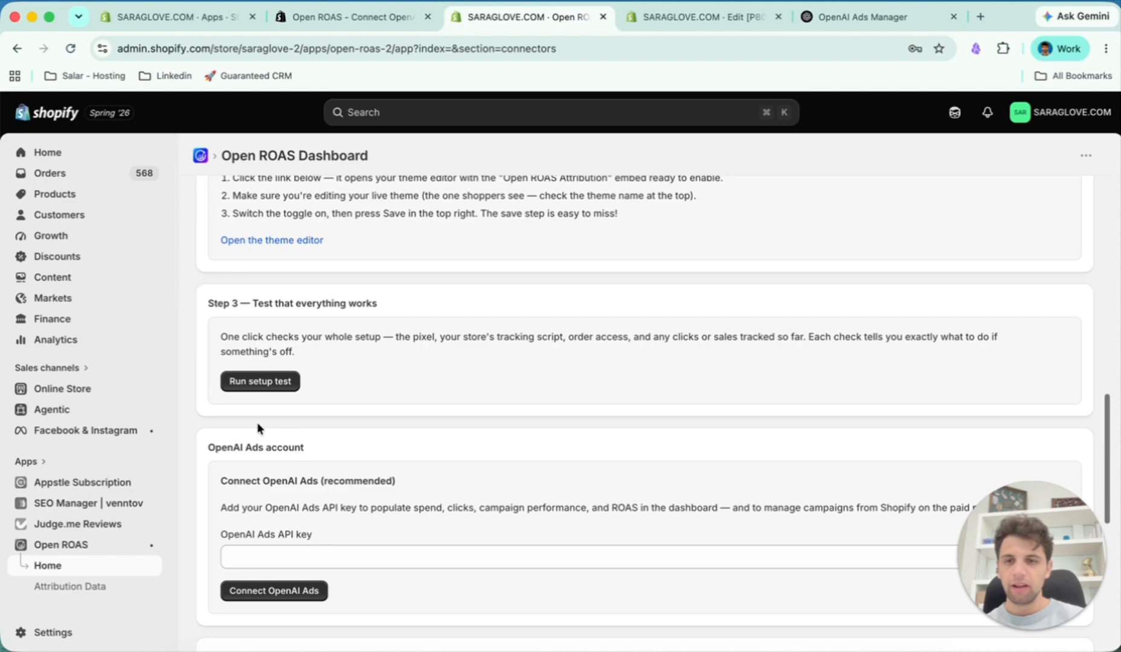
pyautogui.scroll(-2, 302, 477)
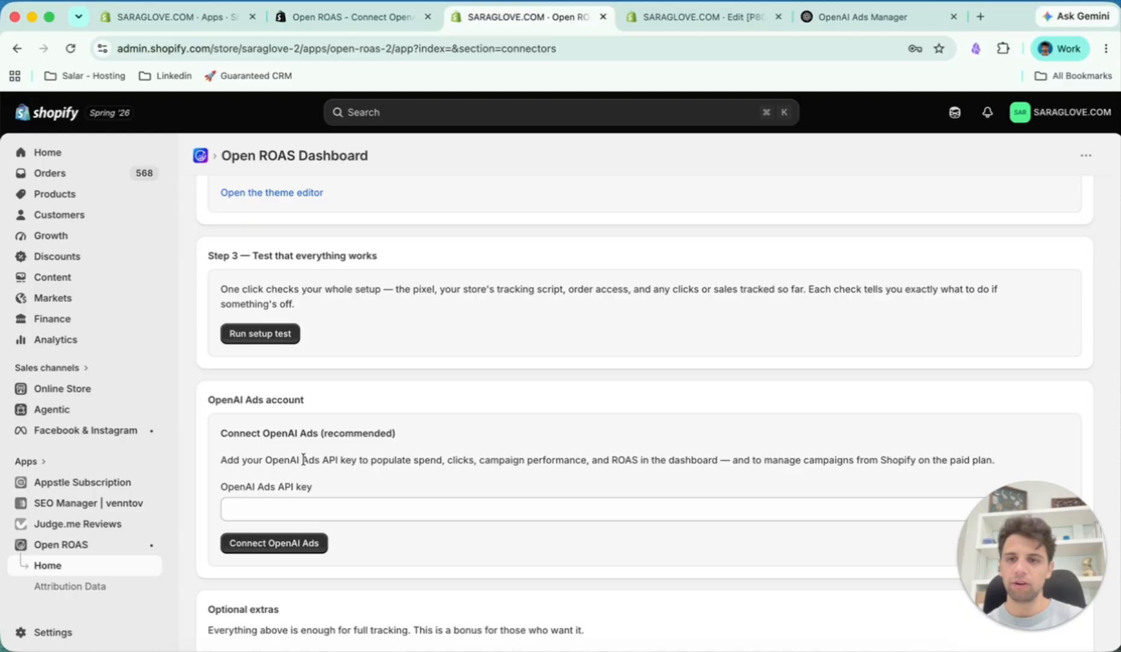
pyautogui.scroll(-1, 303, 460)
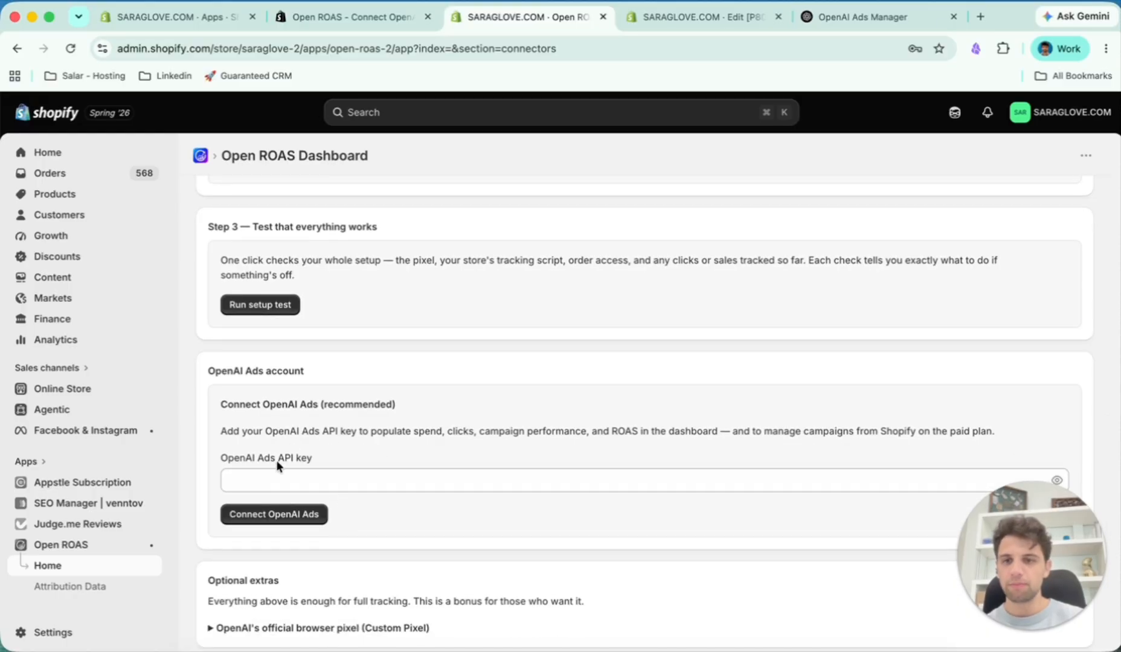
pyautogui.scroll(-1, 320, 470)
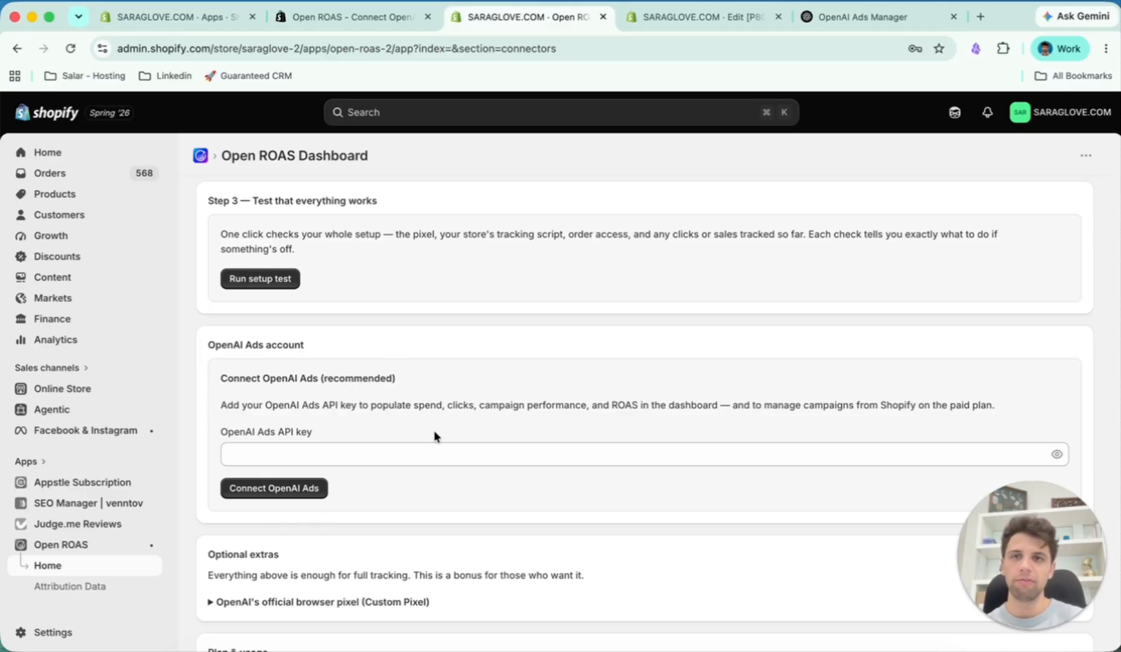
# - In OpenAI Ads Manager, create a new Ads Manager API key in the general settings
pyautogui.click(861, 17)
pyautogui.click(764, 211)
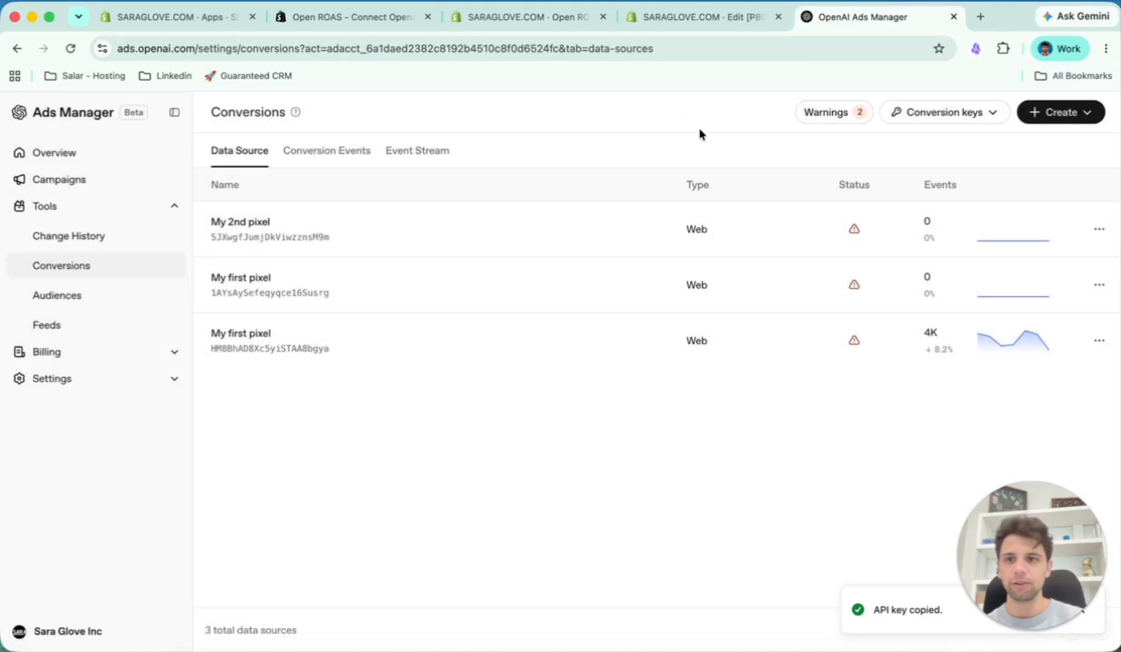
pyautogui.click(128, 388)
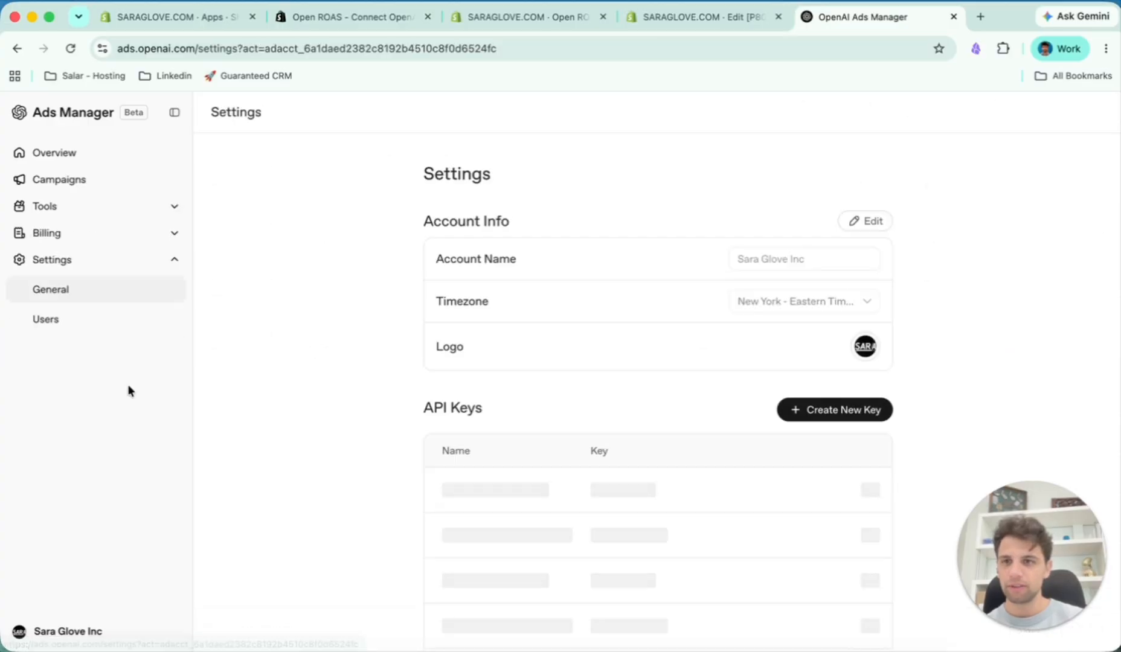
pyautogui.scroll(-1, 555, 417)
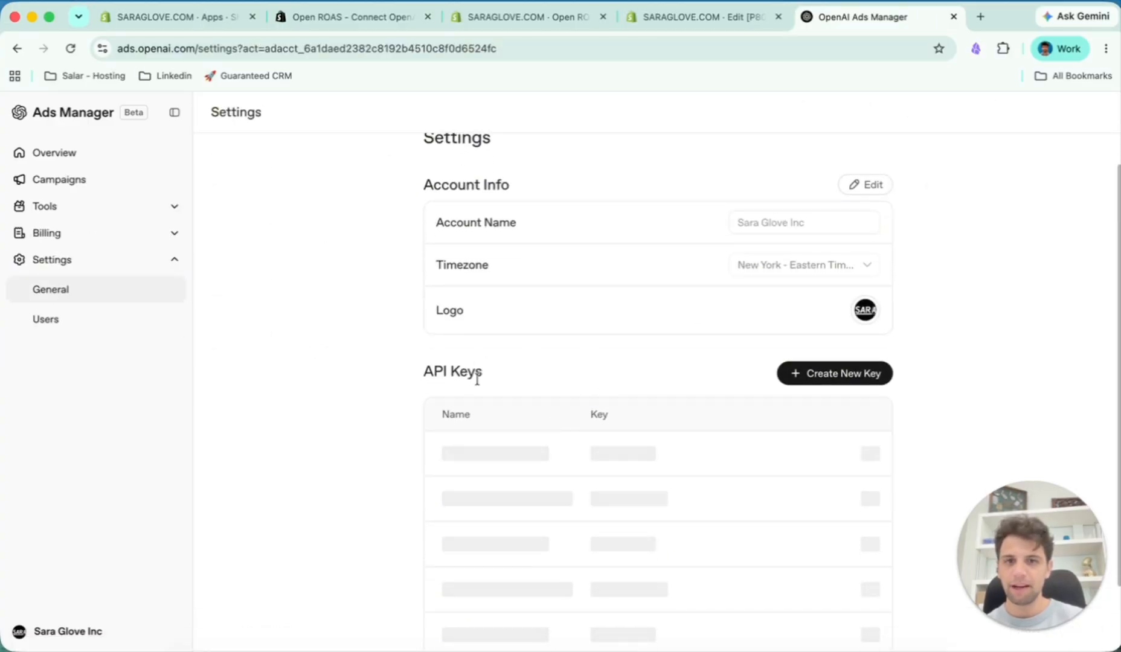
pyautogui.click(835, 373)
pyautogui.click(641, 421)
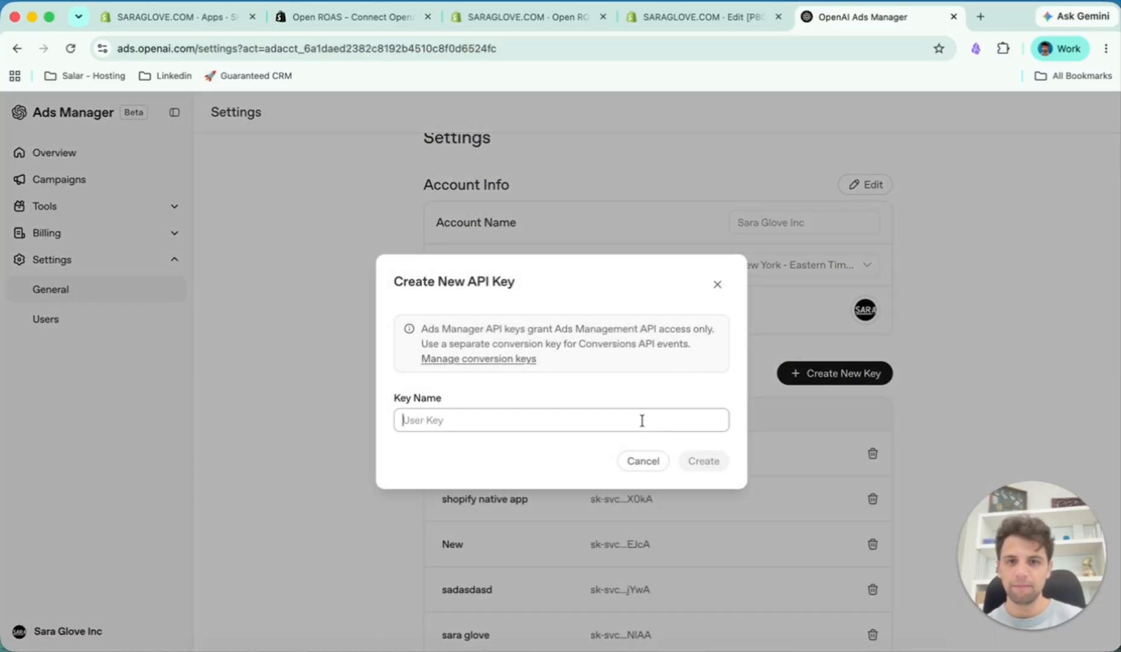
pyautogui.click(703, 461)
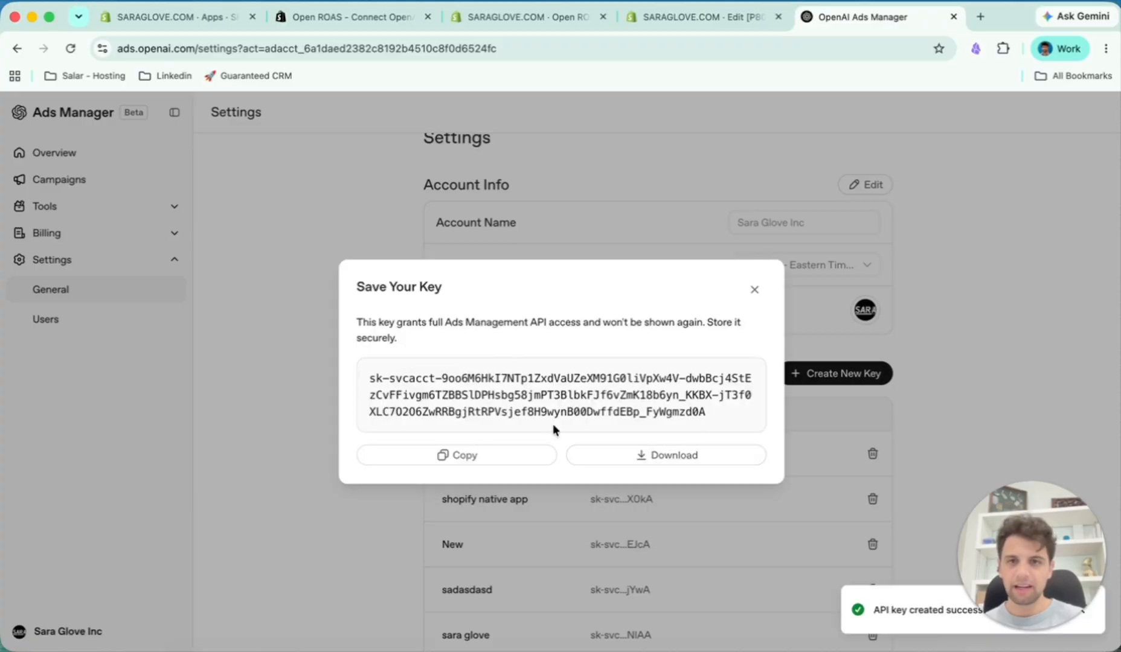
# - Copy the new key into the OpenAI Ads API key field in Open ROAS, connect the account and decline saving the password
pyautogui.click(483, 459)
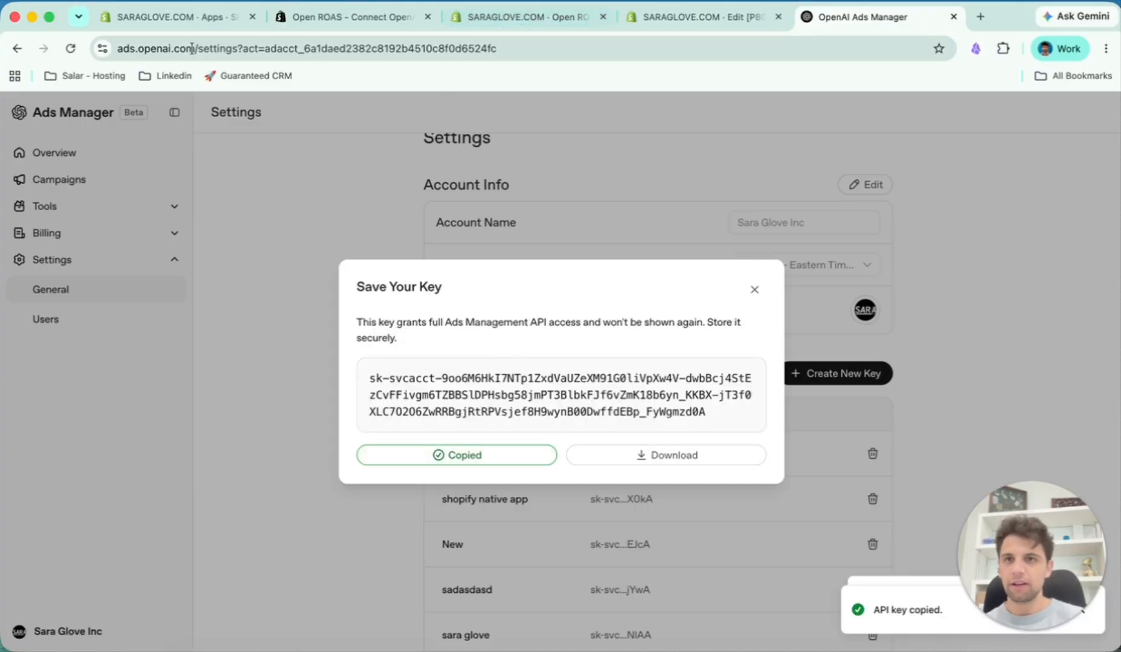
pyautogui.click(183, 23)
pyautogui.click(532, 16)
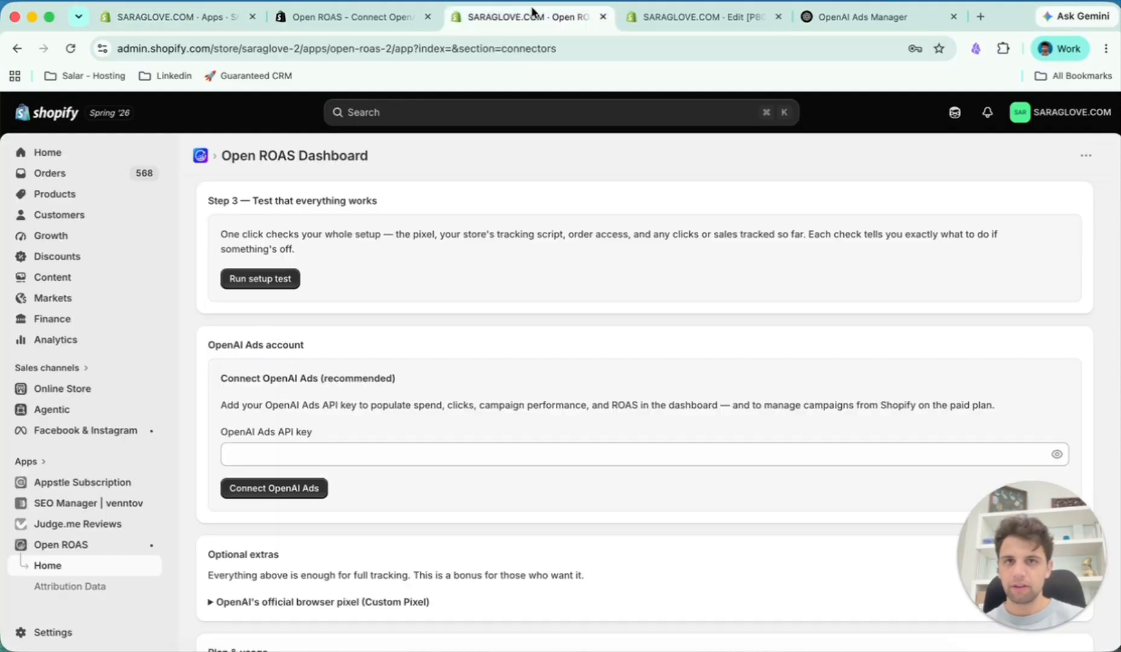
pyautogui.click(440, 455)
pyautogui.press('super+v')
pyautogui.click(263, 488)
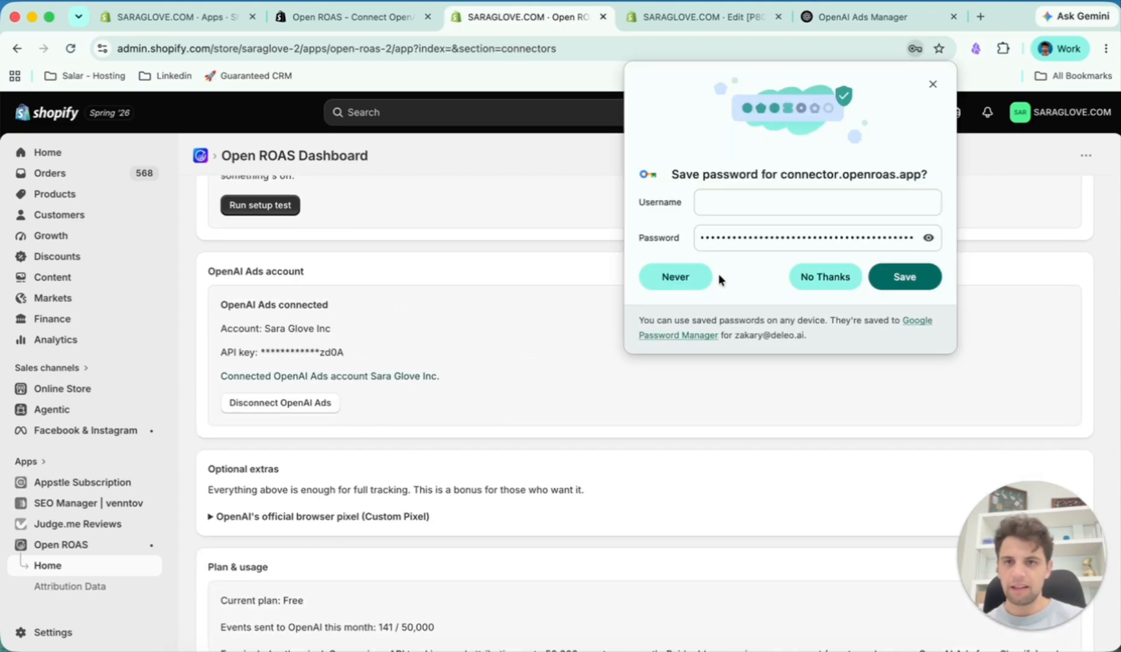
pyautogui.click(845, 278)
# - Check the connected OpenAI Ads account and expand the official browser pixel instructions under Optional extras
pyautogui.moveTo(271, 329); pyautogui.dragTo(344, 331)
pyautogui.click(352, 332)
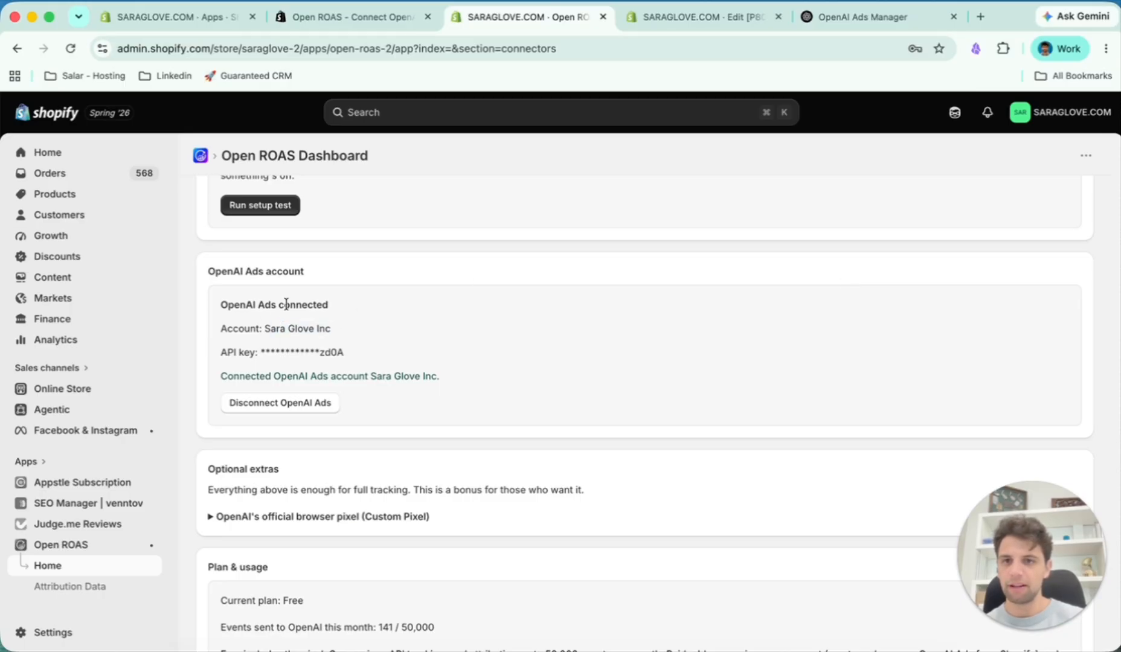
pyautogui.scroll(-3, 340, 345)
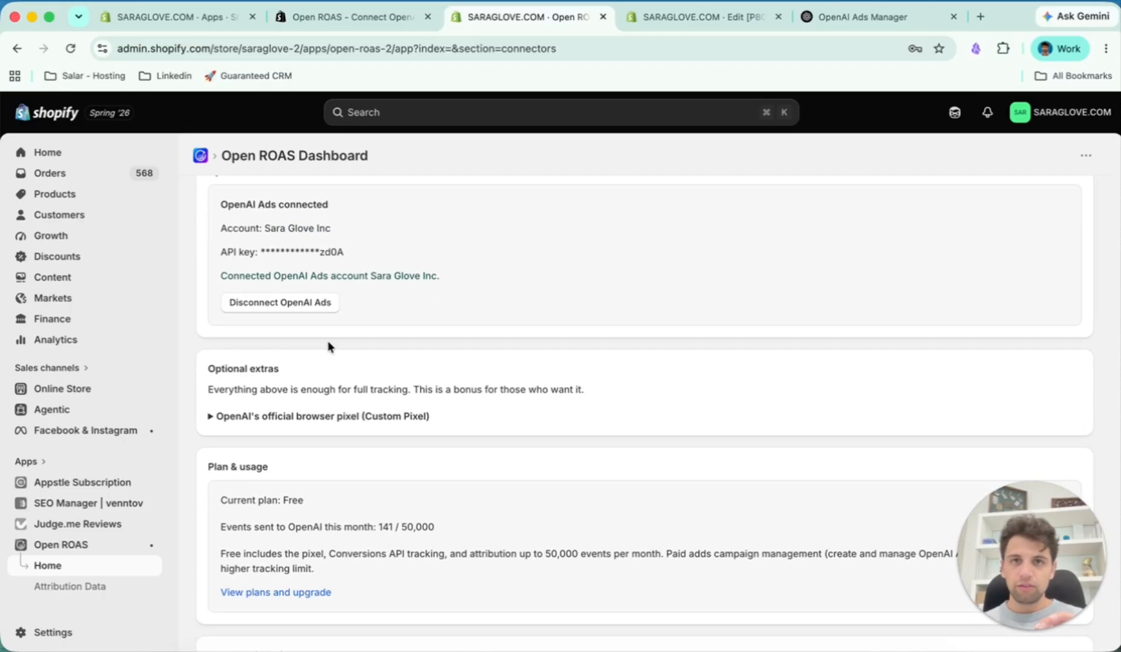
pyautogui.click(290, 418)
pyautogui.scroll(-2, 290, 435)
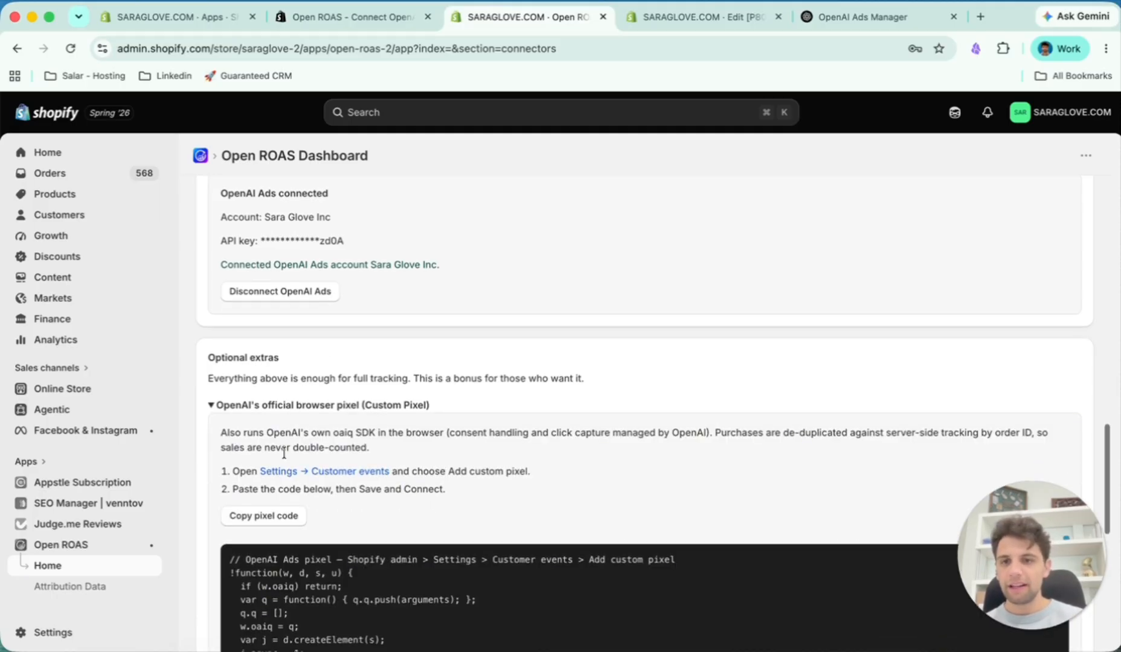
# - Go back to the pixel installation section and recheck the Conversions API connection status
pyautogui.scroll(10, 403, 265)
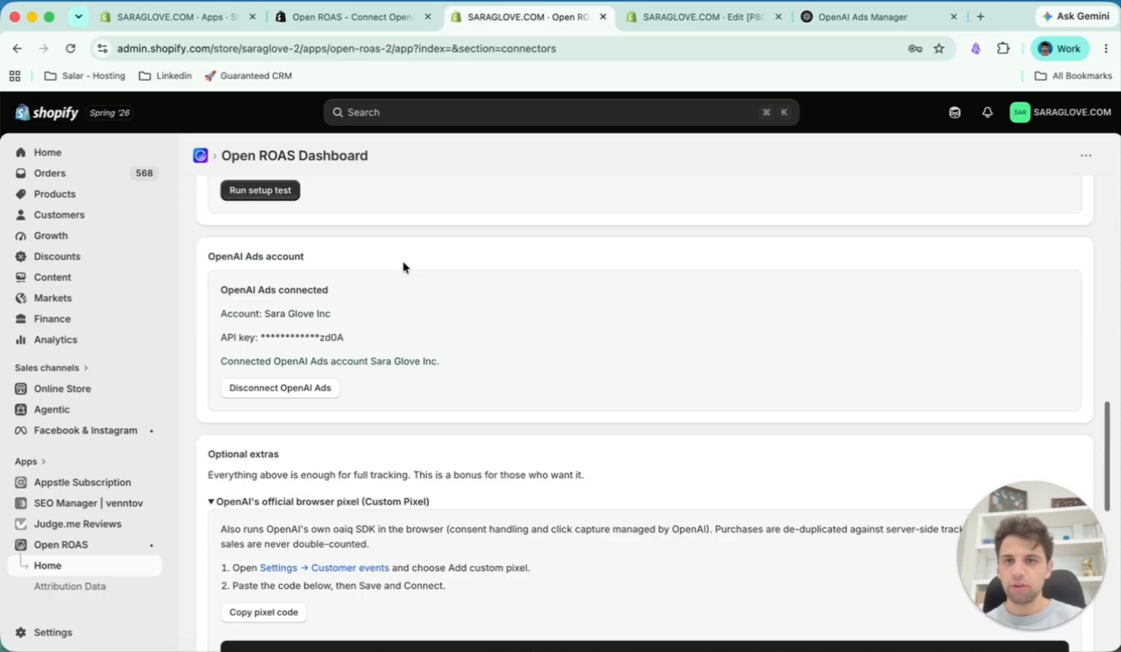
pyautogui.scroll(2, 403, 266)
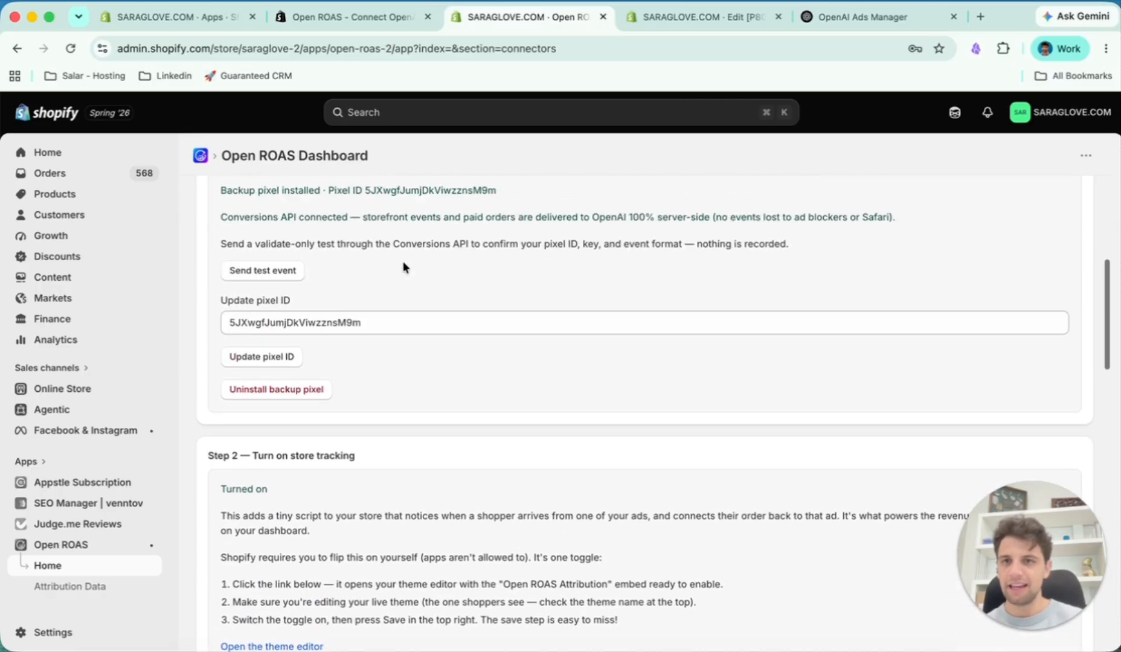
pyautogui.moveTo(220, 217); pyautogui.dragTo(337, 217)
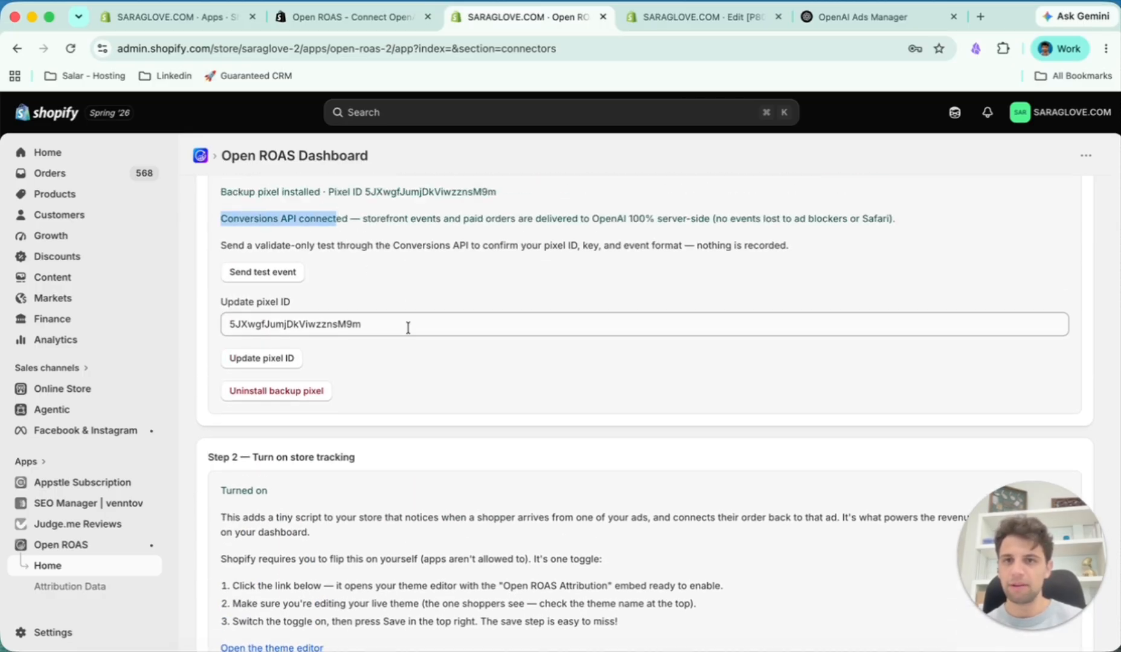
# - Copy OpenAI's official browser pixel code and open the store's Customer events settings
pyautogui.scroll(-4, 407, 327)
pyautogui.scroll(-20, 412, 239)
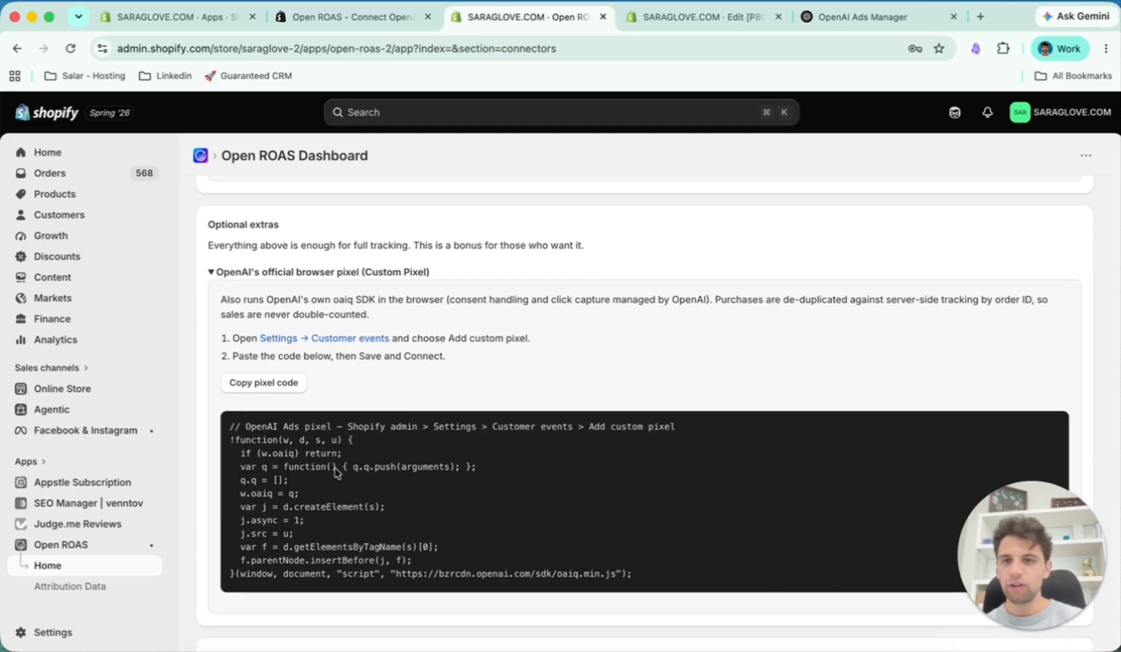
pyautogui.click(240, 275)
pyautogui.click(240, 275)
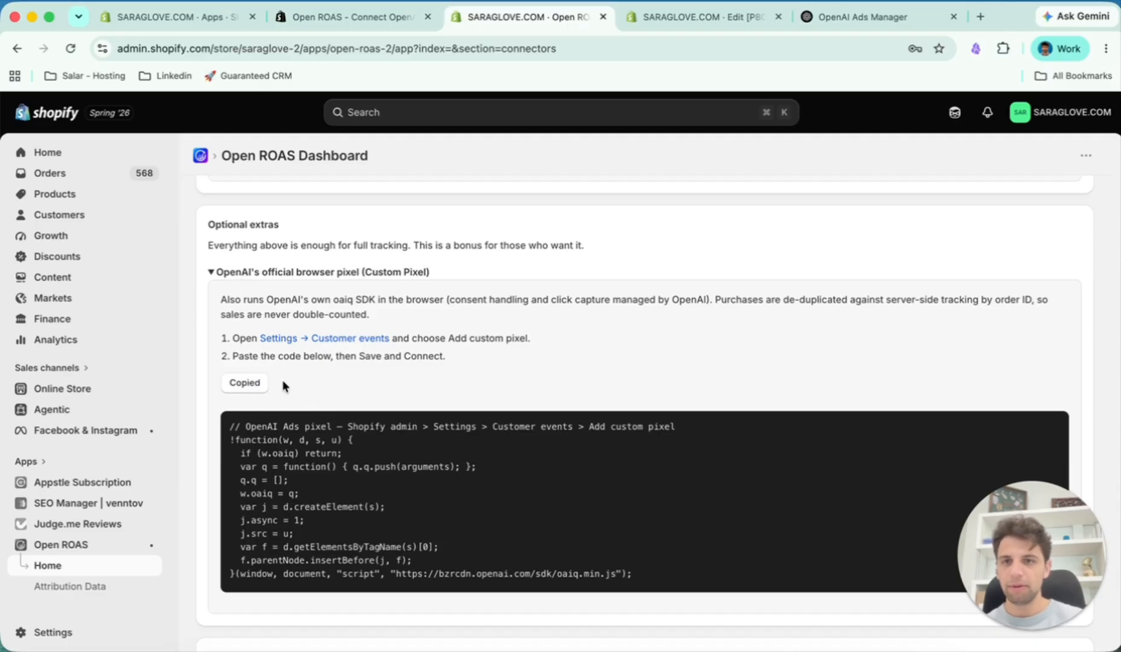
pyautogui.click(329, 342)
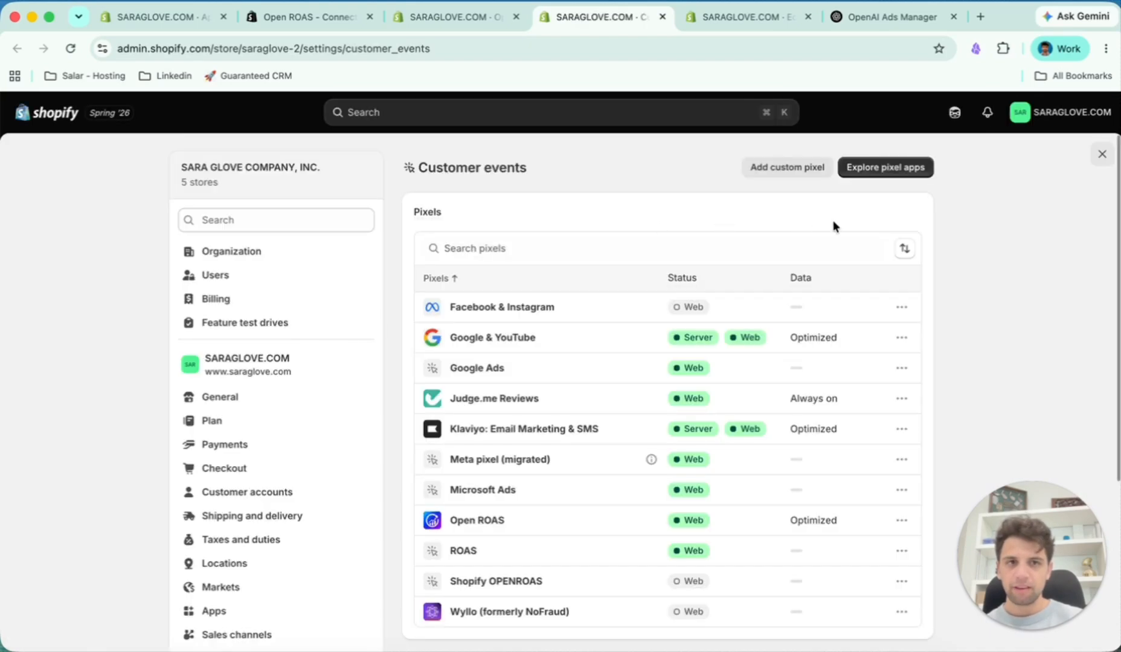
# - Add a custom pixel named "Conversions for Openai" to the store's customer events
pyautogui.click(809, 171)
pyautogui.click(504, 396)
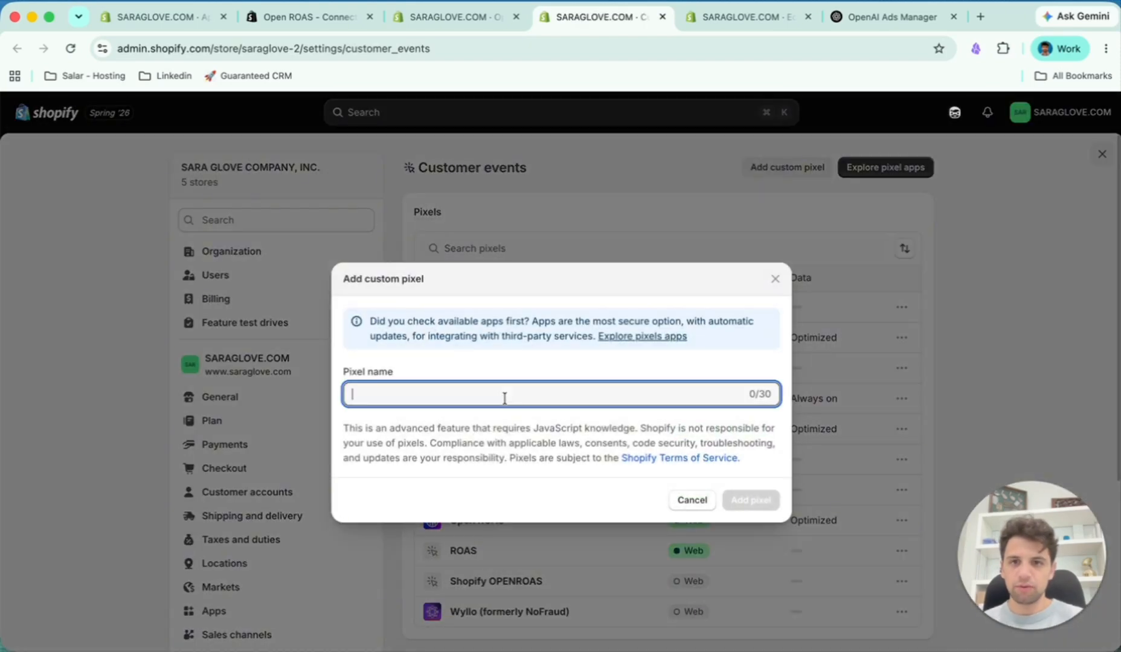
pyautogui.write('Conversio')
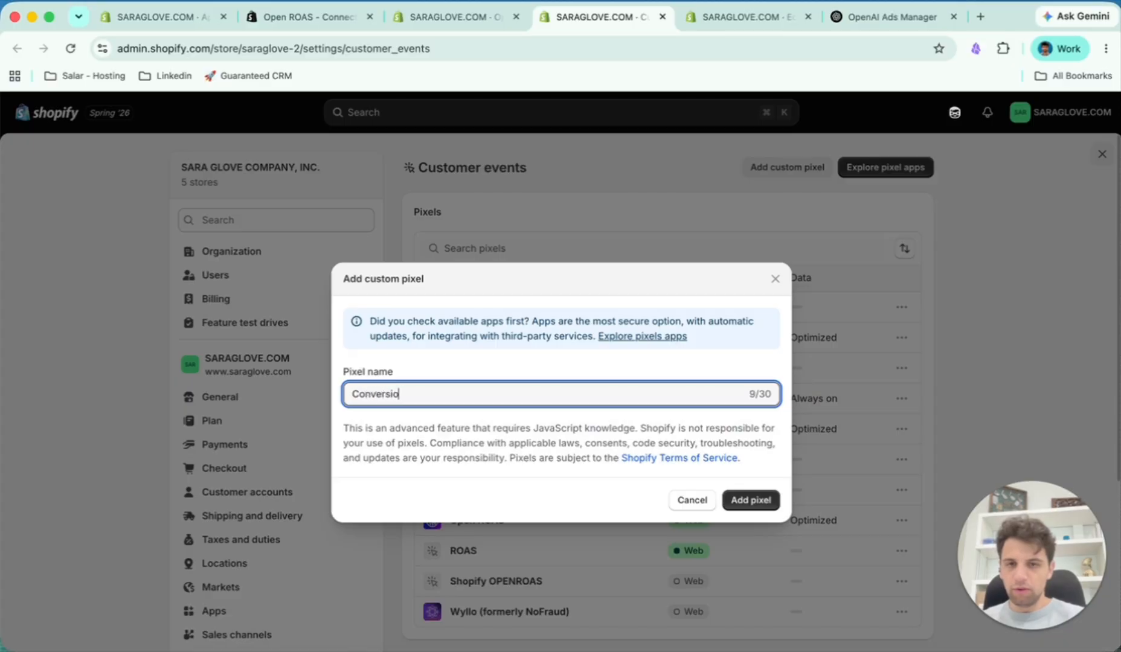
pyautogui.write('ns for')
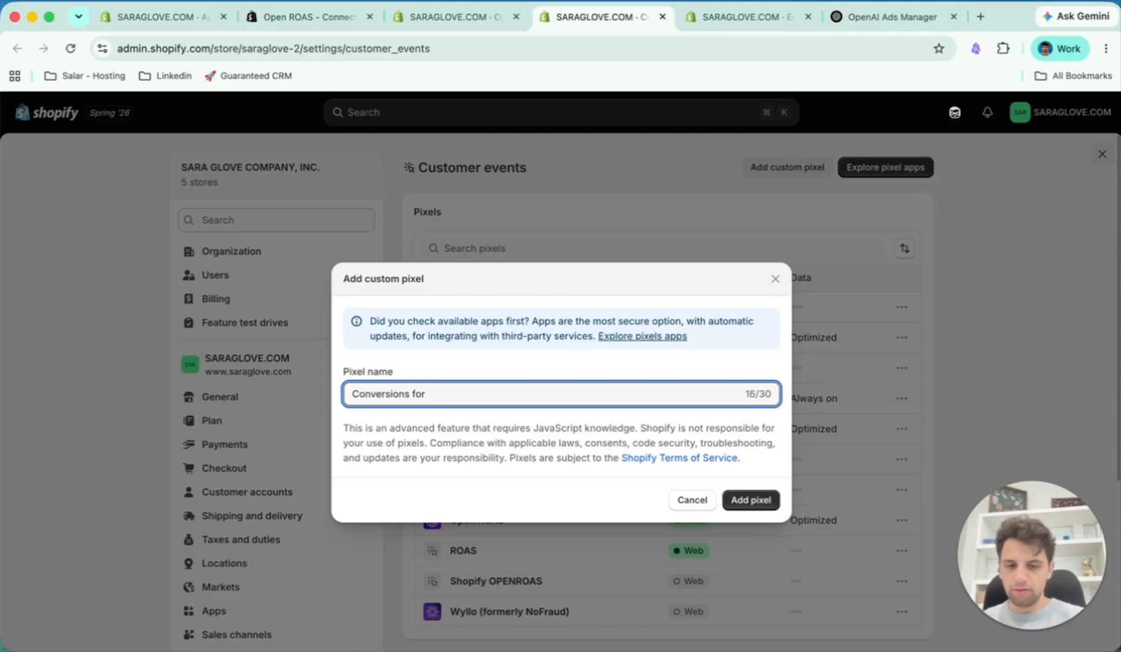
pyautogui.write(' Openai')
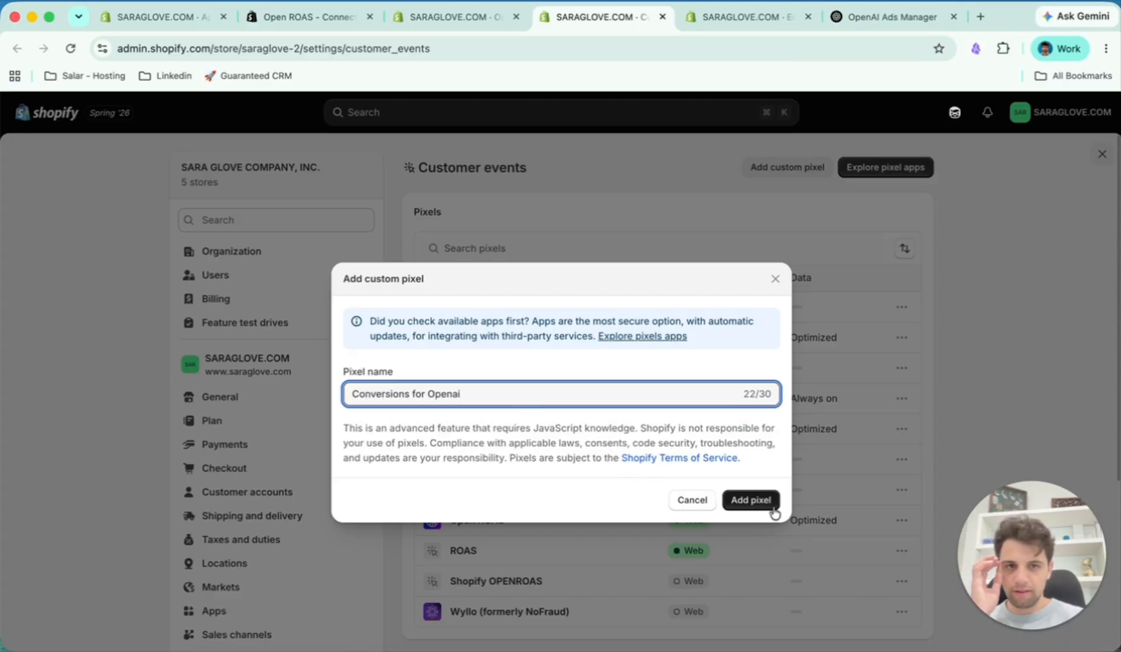
pyautogui.click(774, 511)
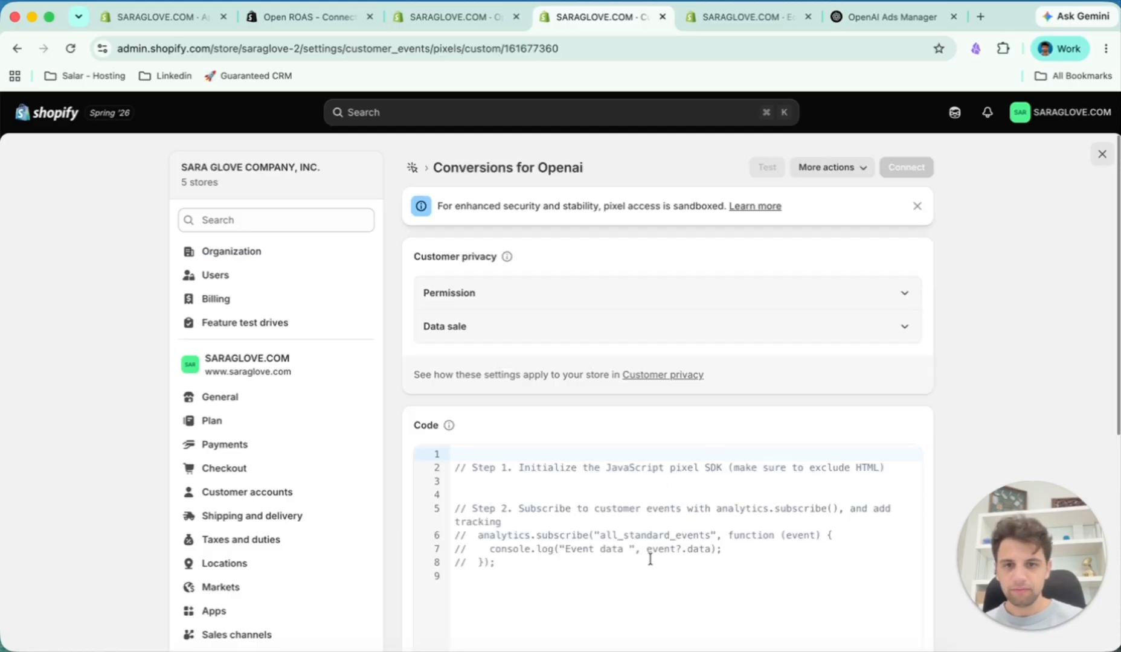
# - Replace the custom pixel's placeholder code with the copied OpenAI browser pixel code and save the pixel
pyautogui.moveTo(648, 567); pyautogui.dragTo(452, 437)
pyautogui.press('BackSpace')
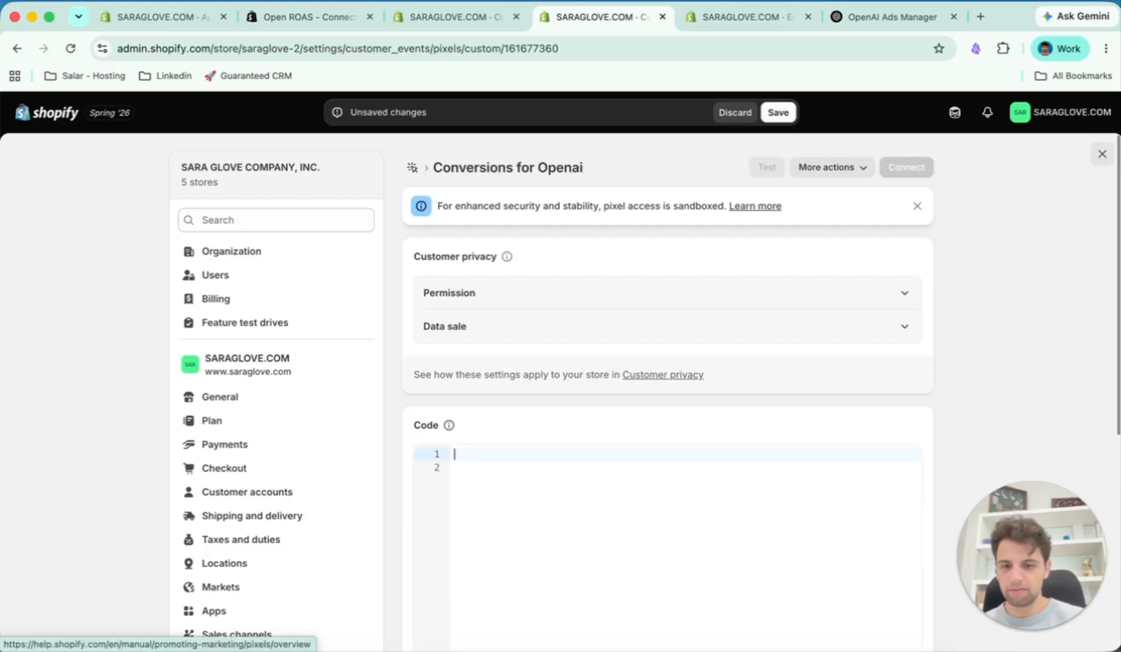
pyautogui.press('super+v')
pyautogui.scroll(10, 664, 423)
pyautogui.click(778, 113)
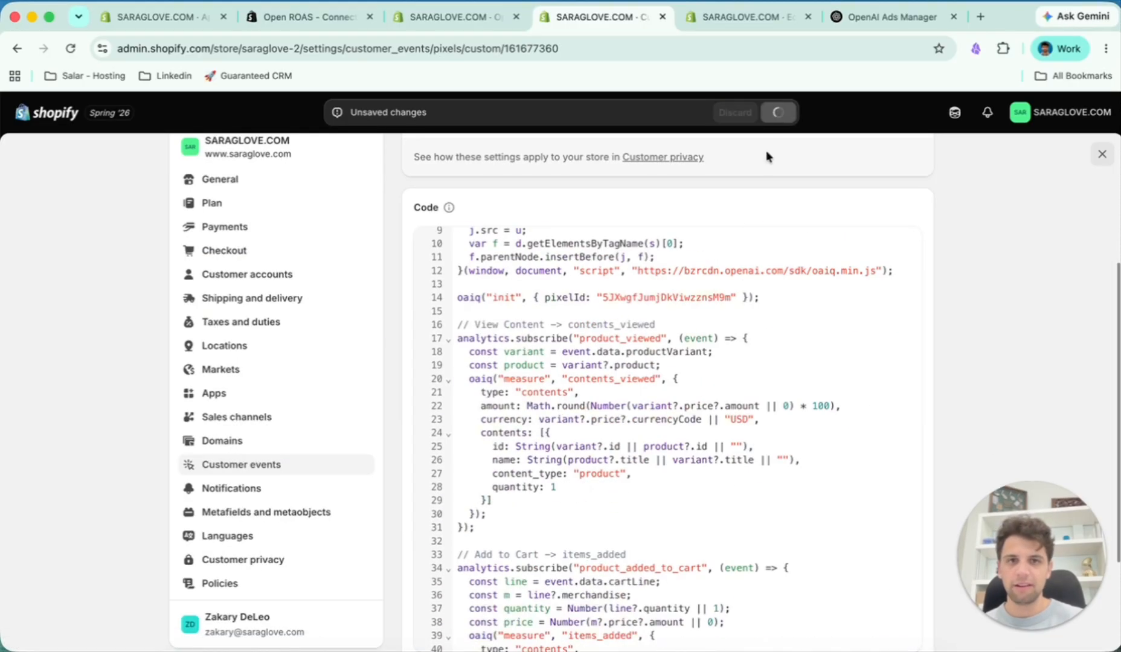
pyautogui.scroll(3, 728, 245)
# - Return to the Open ROAS dashboard and run the setup test in Step 3
pyautogui.click(456, 17)
pyautogui.scroll(-2, 429, 411)
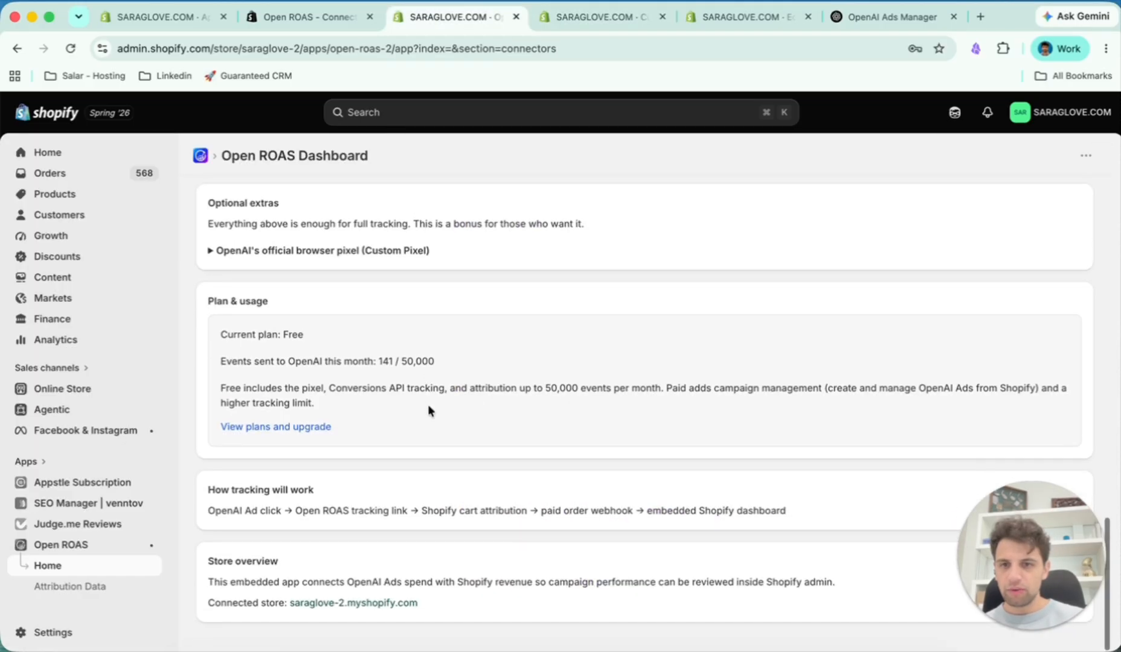
pyautogui.scroll(2, 427, 406)
pyautogui.scroll(4, 362, 310)
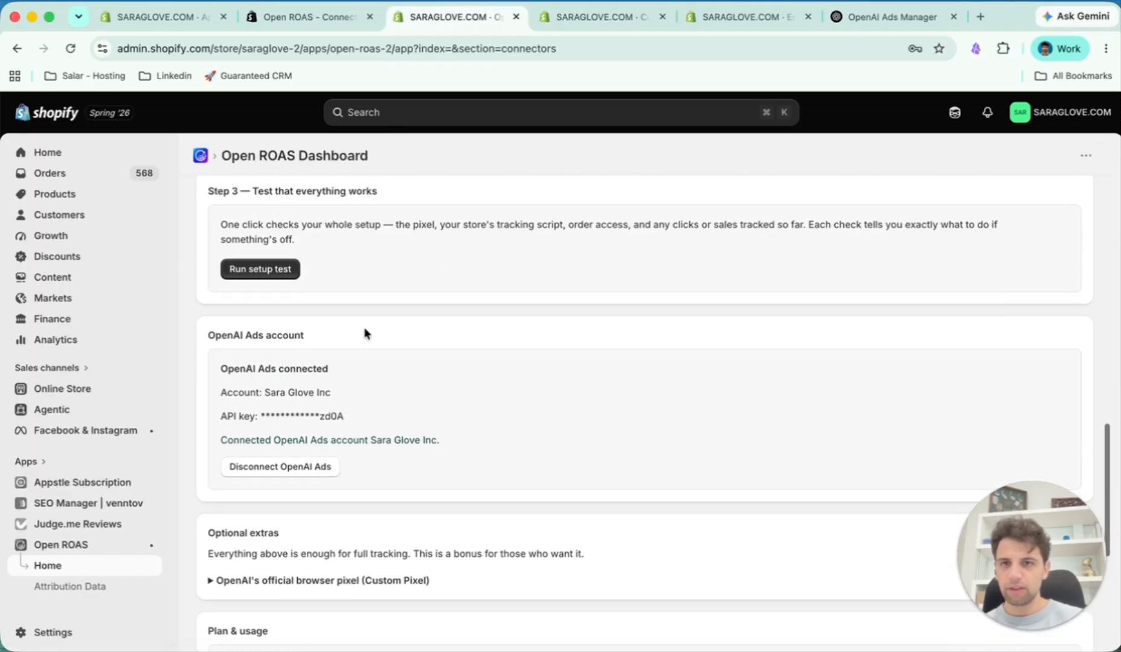
pyautogui.scroll(1, 284, 260)
pyautogui.click(273, 302)
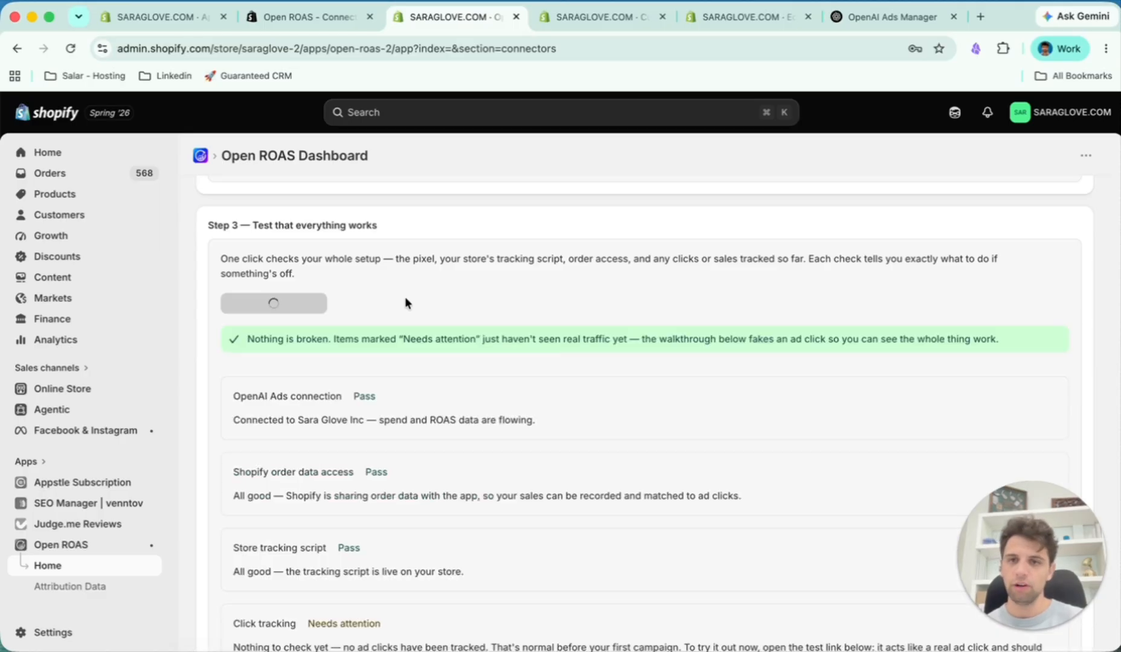
# - Read the setup test's summary message and the OpenAI Ads connection check
pyautogui.moveTo(254, 338); pyautogui.dragTo(443, 340)
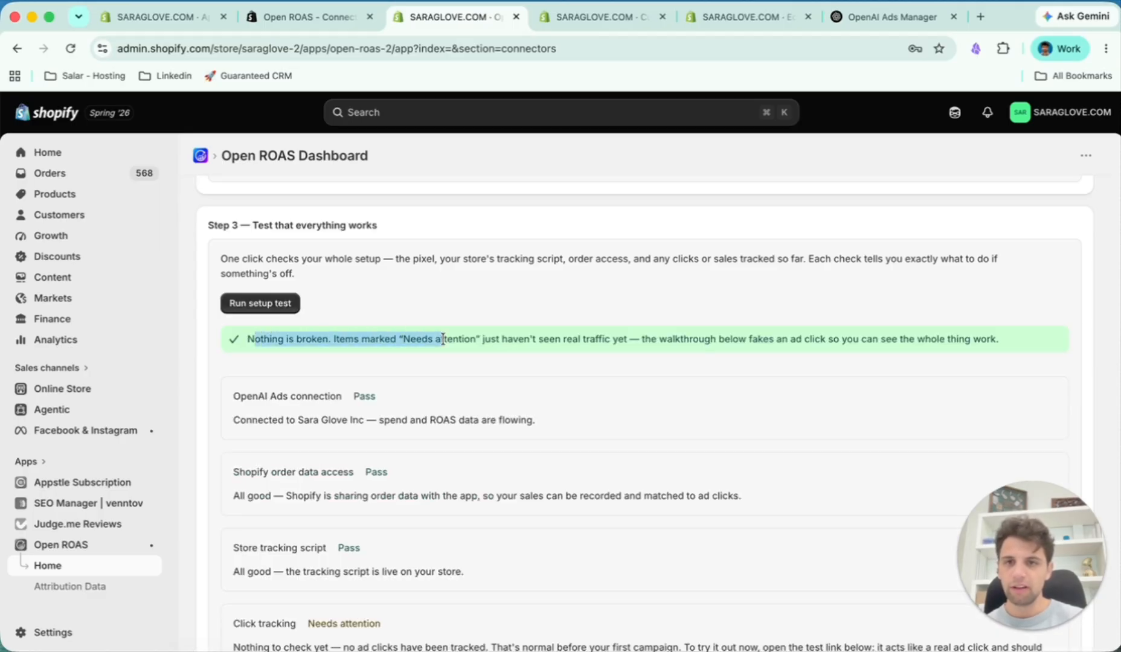
pyautogui.click(454, 366)
pyautogui.moveTo(344, 339); pyautogui.dragTo(550, 338)
pyautogui.click(611, 340)
pyautogui.scroll(-4, 602, 342)
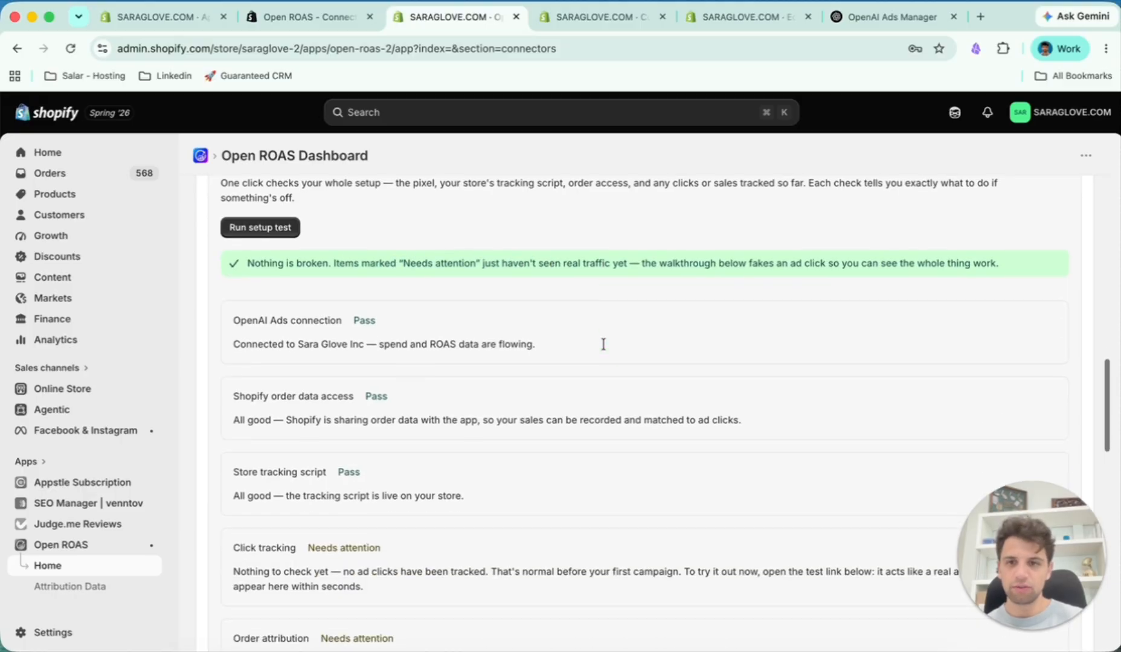
pyautogui.moveTo(250, 254); pyautogui.dragTo(366, 254)
pyautogui.click(289, 286)
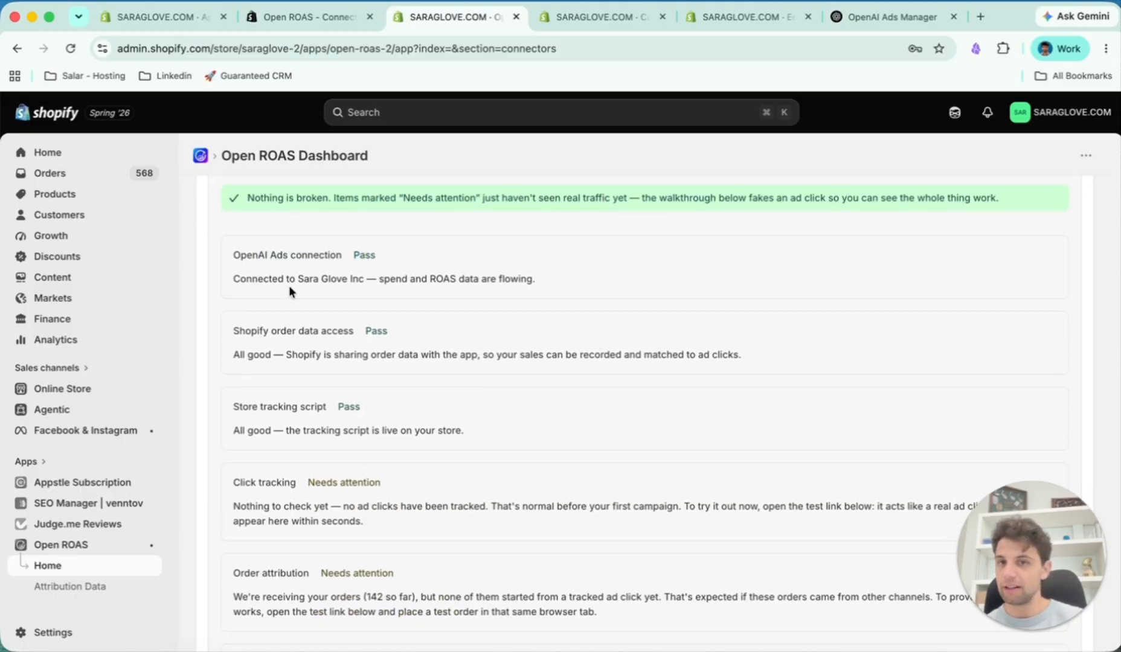
# - Review the order data, store tracking script, click tracking and order attribution checks, plus the fake ad click instructions
pyautogui.moveTo(244, 330); pyautogui.dragTo(340, 331)
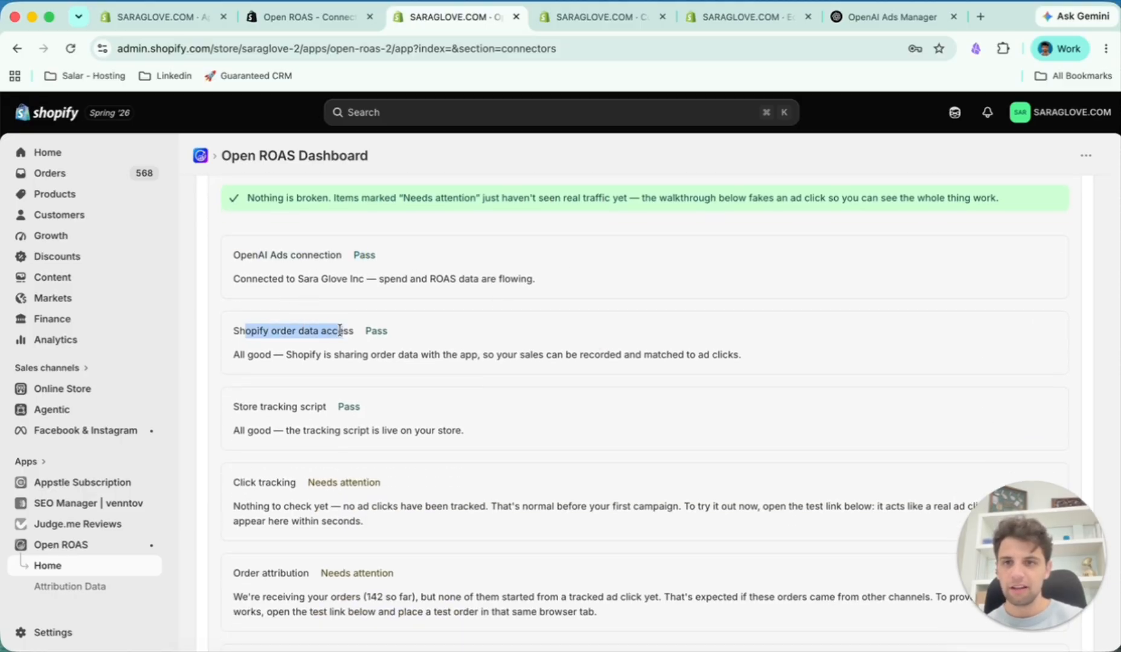
pyautogui.moveTo(237, 407); pyautogui.dragTo(294, 408)
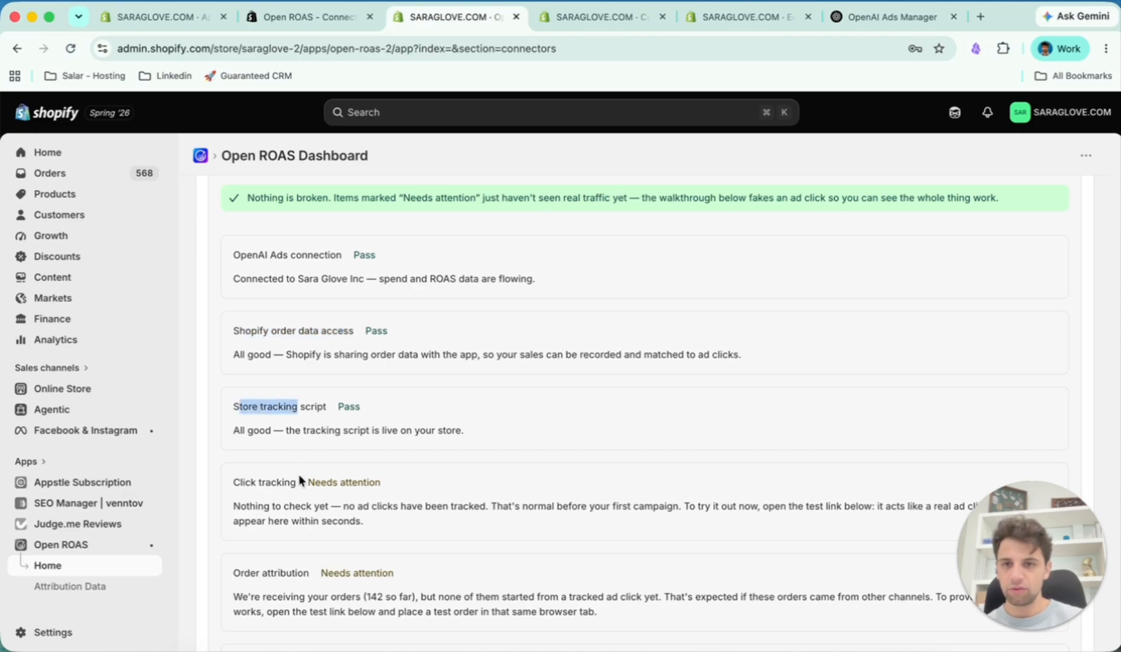
pyautogui.scroll(-2, 300, 477)
pyautogui.scroll(-2, 305, 444)
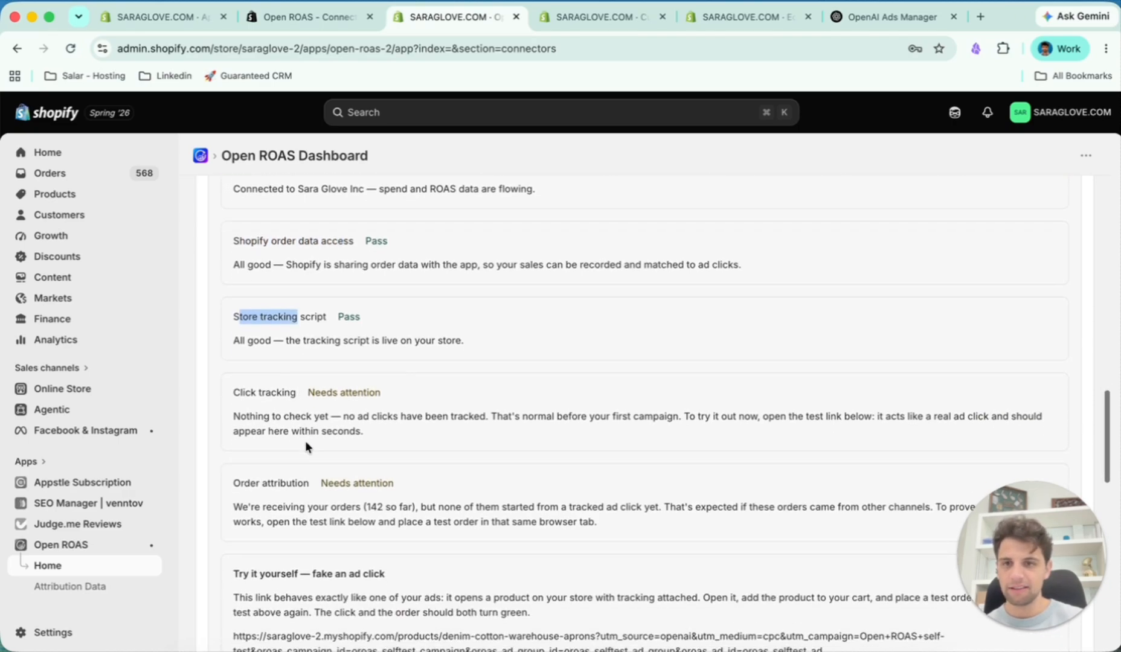
pyautogui.click(236, 390)
pyautogui.scroll(-2, 293, 491)
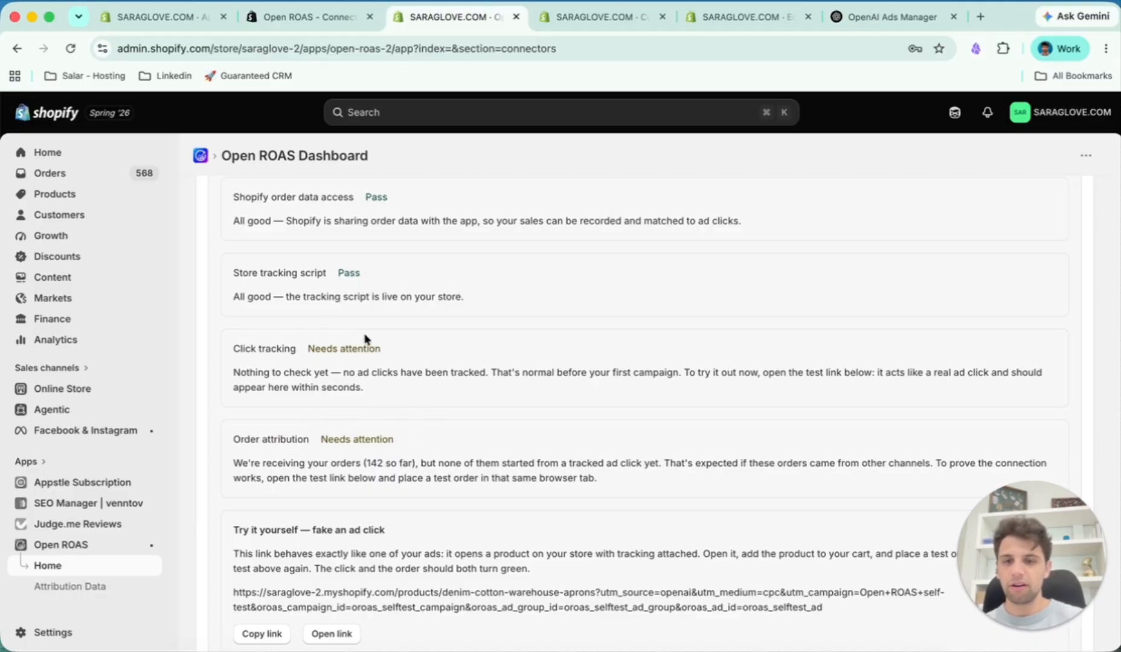
pyautogui.scroll(-3, 384, 458)
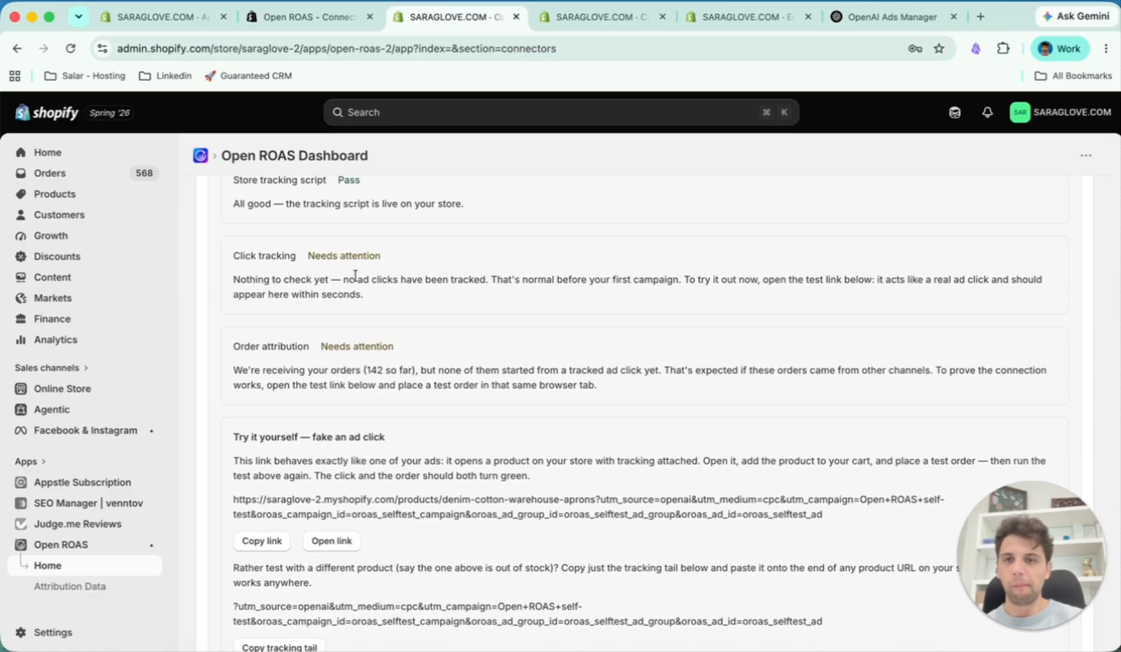
pyautogui.scroll(-2, 349, 334)
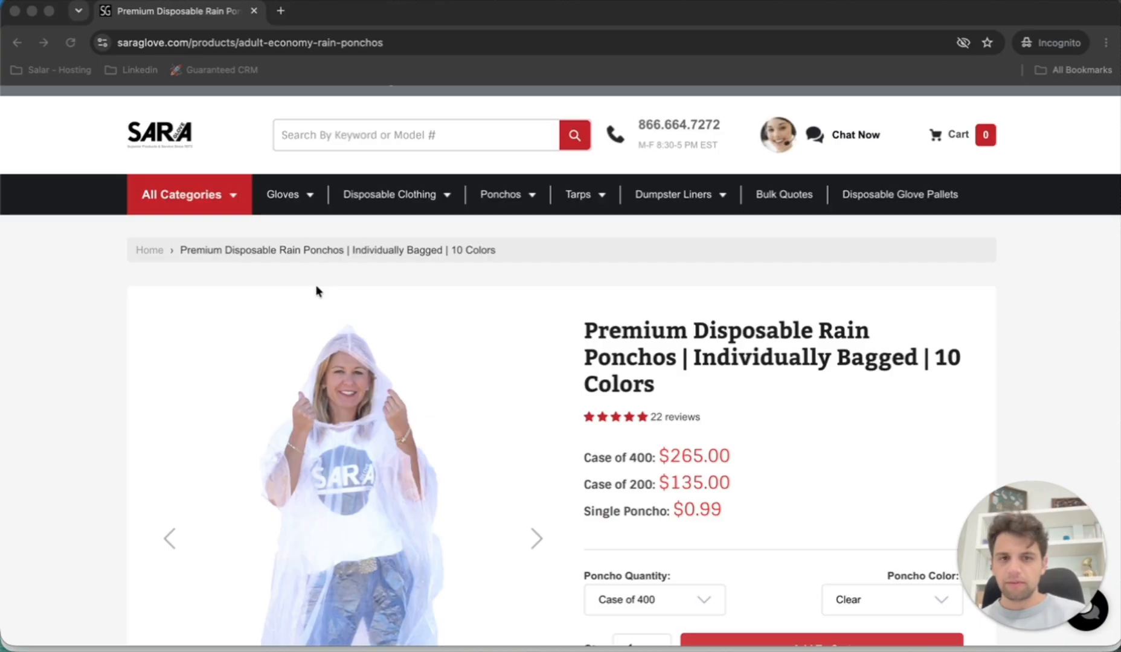
# - Load the rain poncho product page in the incognito window with the Open ROAS self-test tracking tail appended to its URL
pyautogui.click(465, 42)
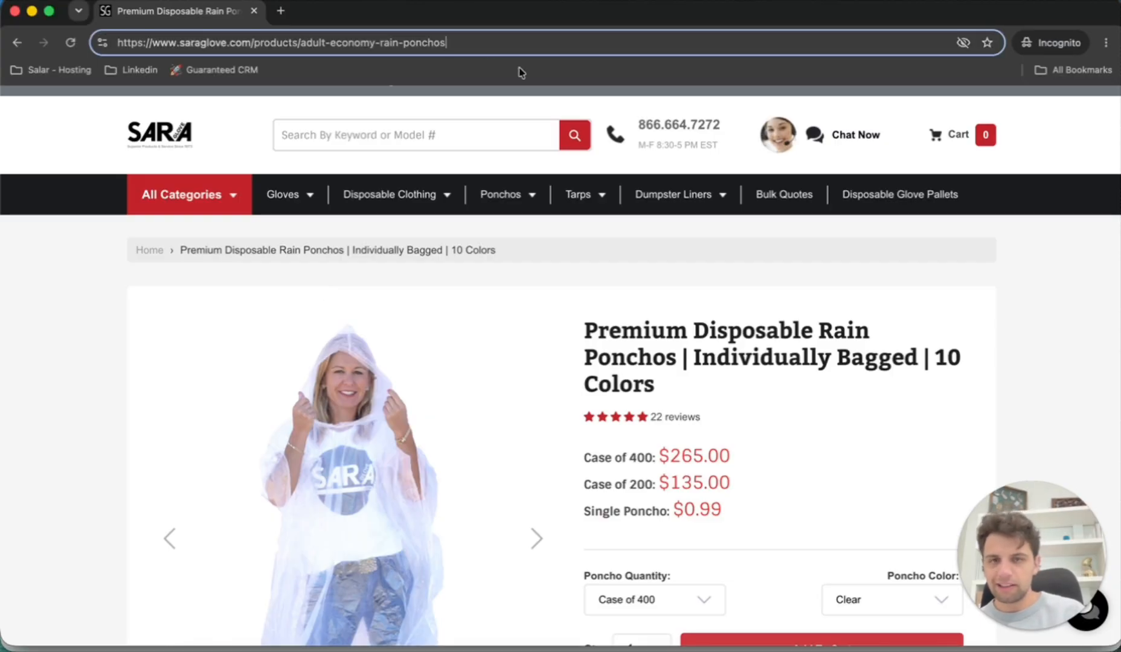
pyautogui.write('?utm_source=openai&utm_medium=cpc&utm_campaign=Open+ROAS+self-test&oroas_campaign_id=oroas_selftest_campaign&oroas_ad_group_id=oroas_selftest_ad_group&oroas_ad_id=oroas_selftest_ad')
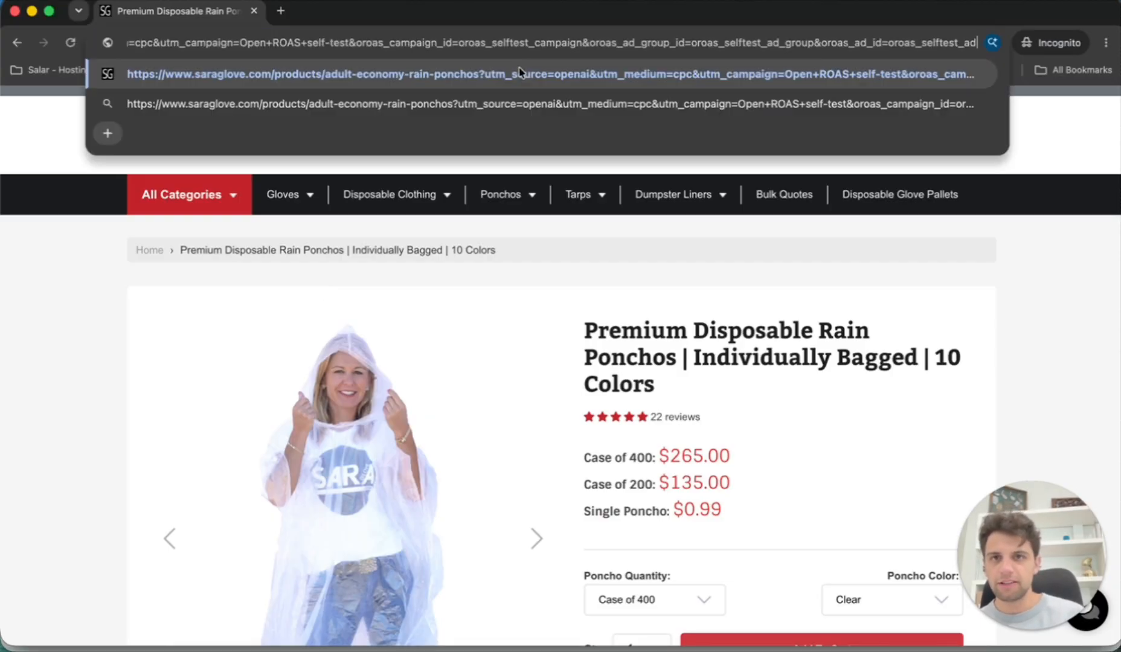
pyautogui.click(518, 74)
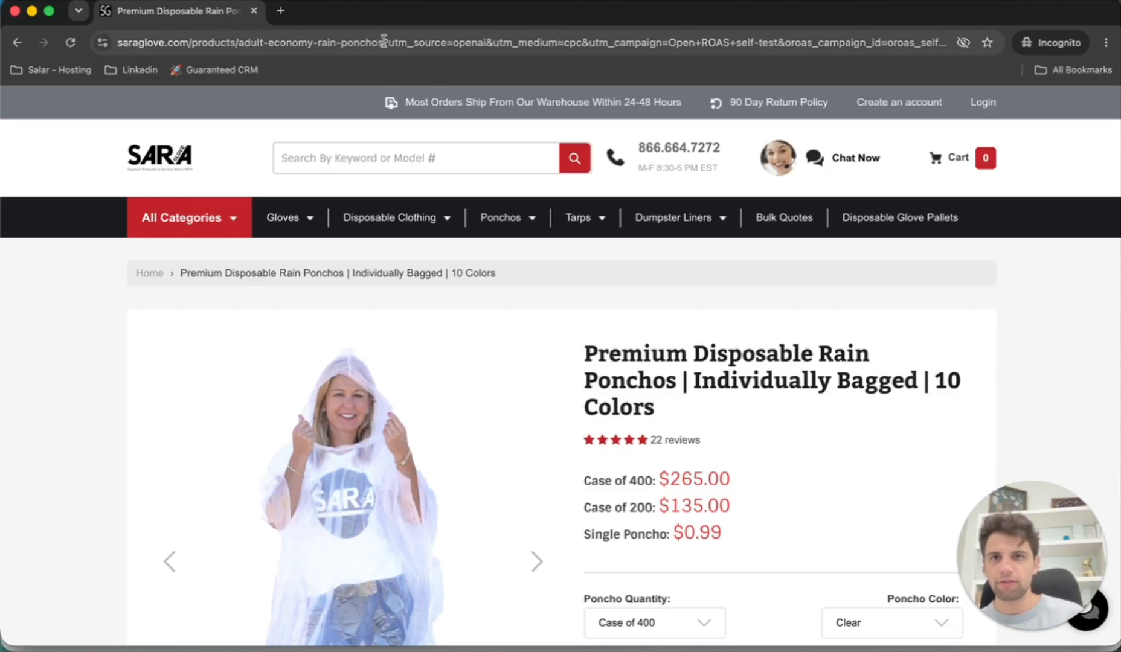
# - Choose the Single Poncho quantity option and reload the variant's URL with the self-test tracking tail appended
pyautogui.scroll(-2, 512, 308)
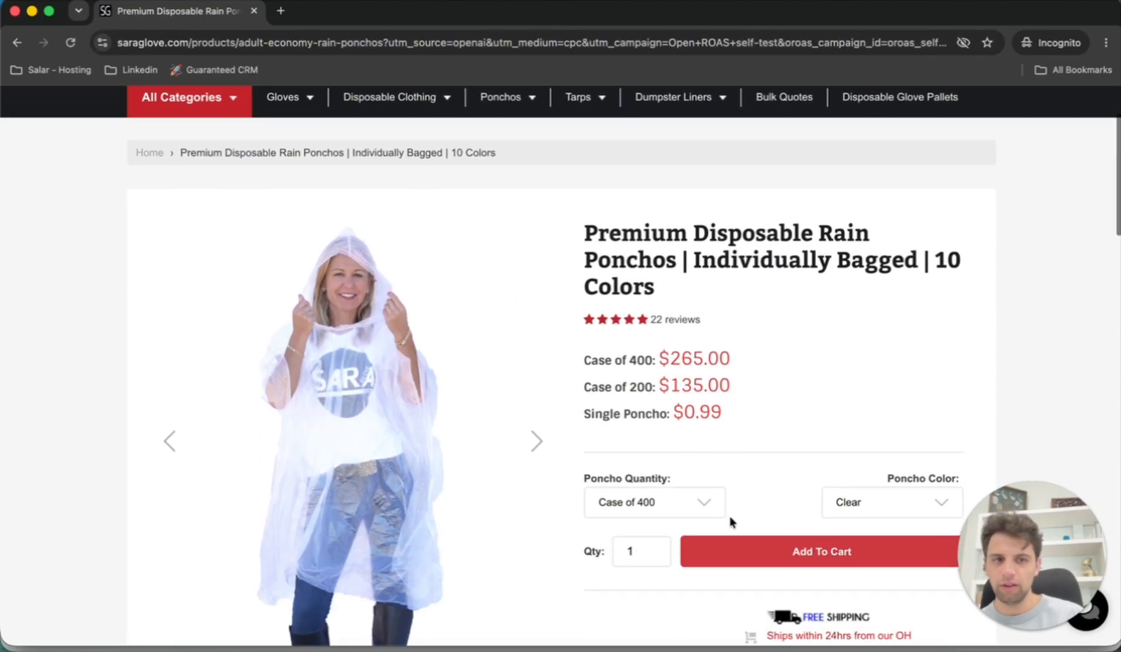
pyautogui.click(722, 513)
pyautogui.click(681, 530)
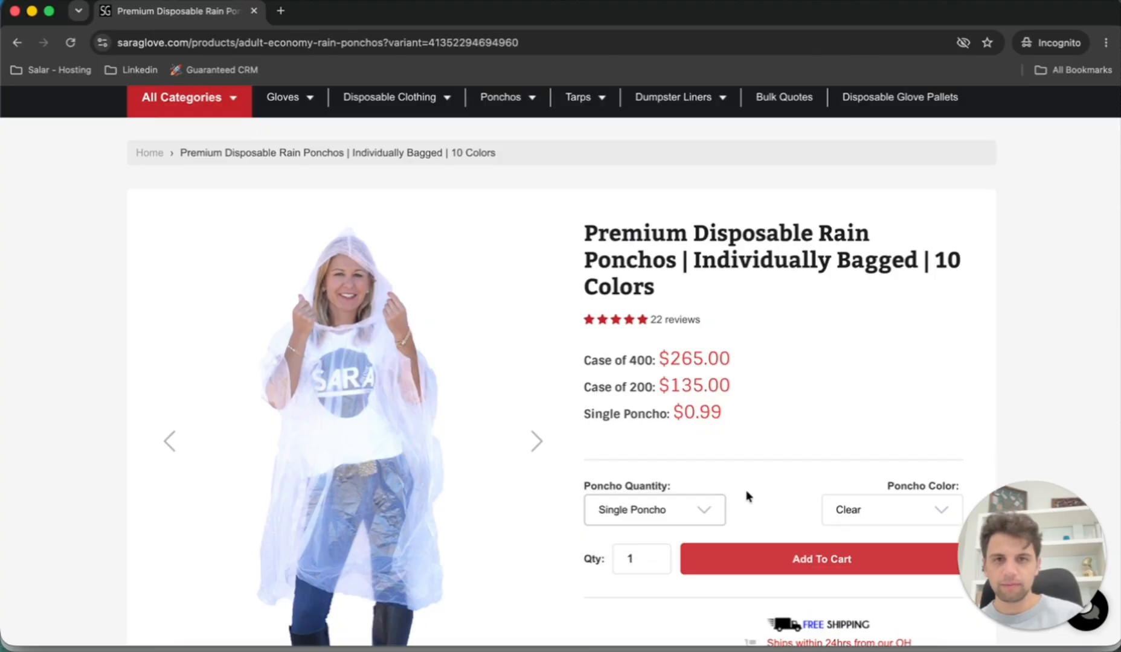
pyautogui.moveTo(606, 42); pyautogui.dragTo(564, 40)
pyautogui.hotkey('ctrl', 'v')
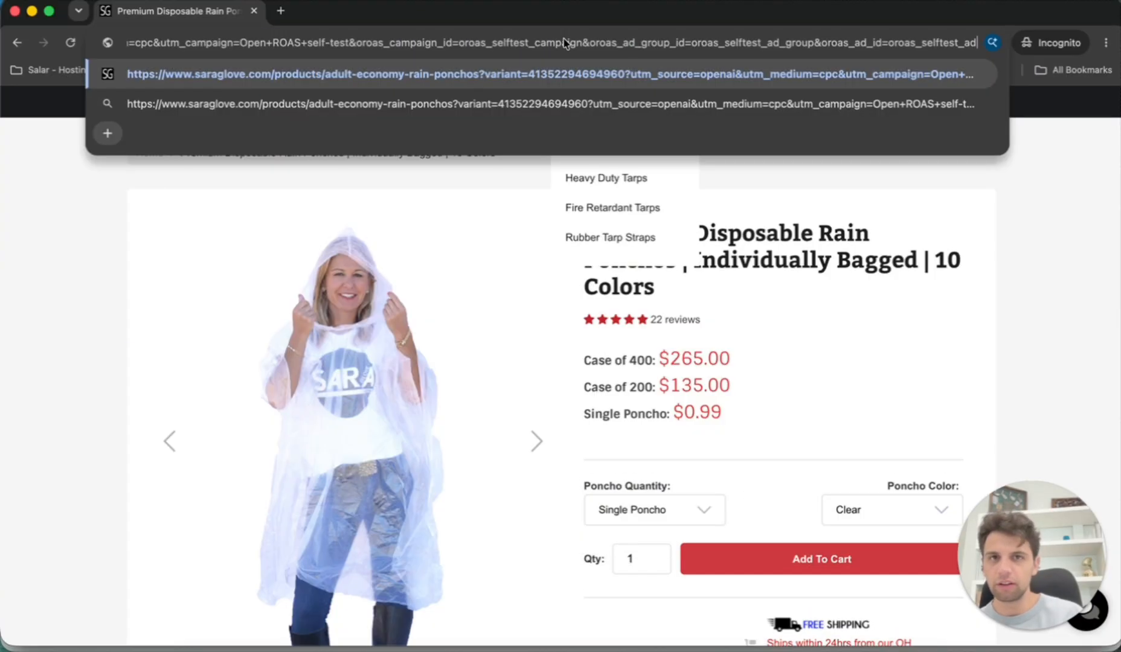
pyautogui.press('Return')
# - Add one clear Single Poncho to the cart and proceed to checkout for the test order
pyautogui.scroll(-3, 668, 543)
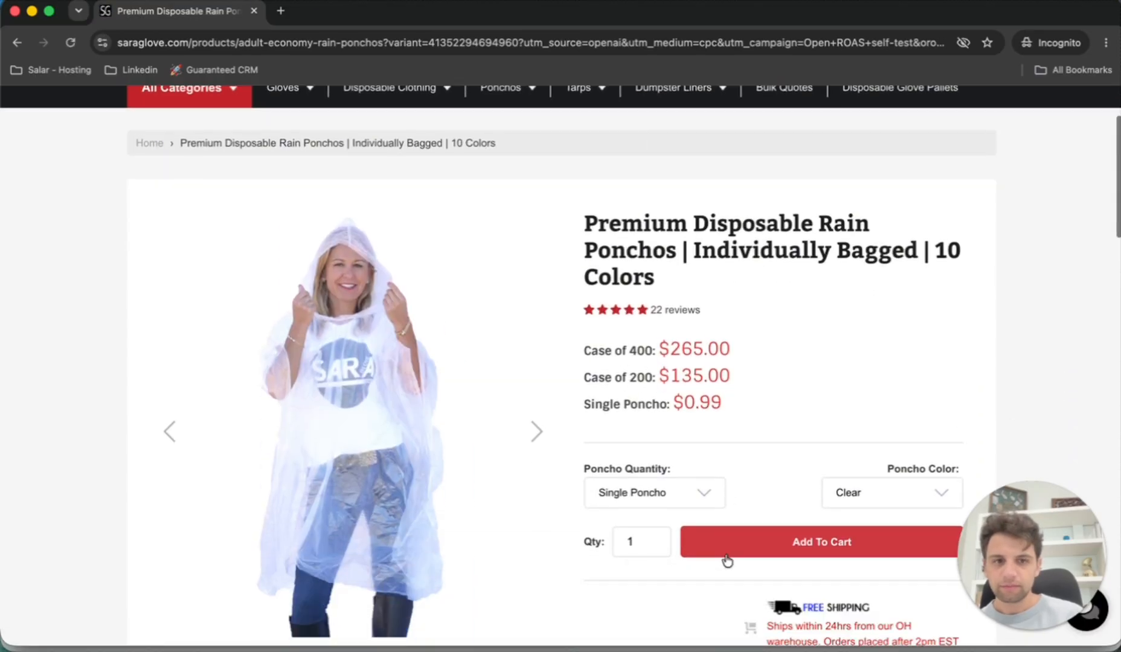
pyautogui.click(789, 510)
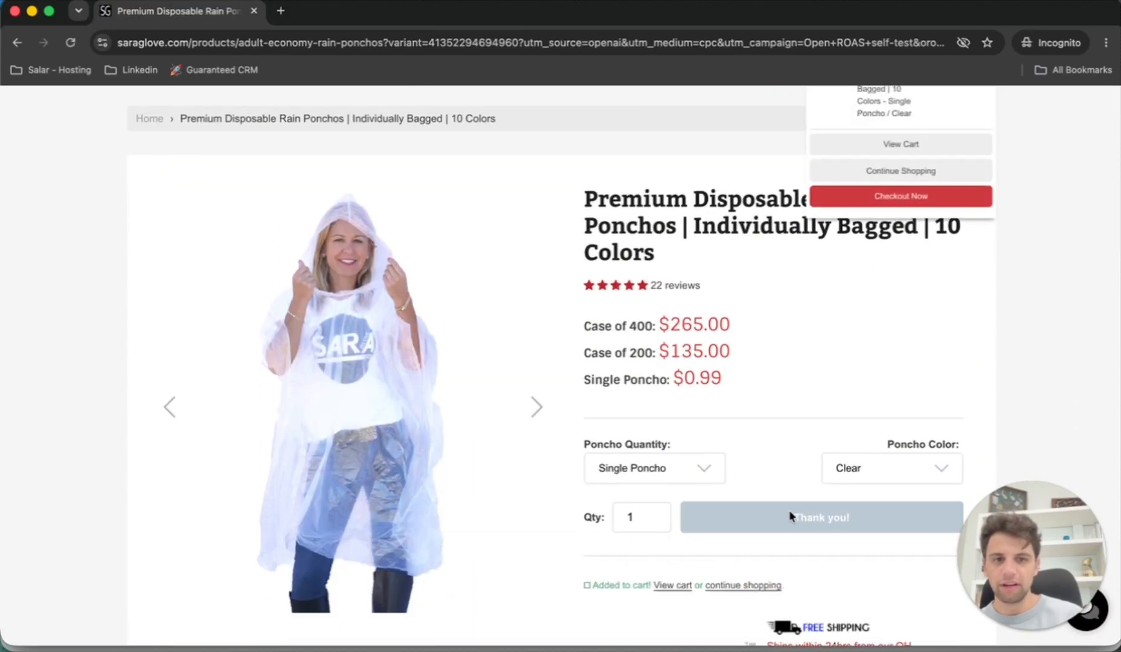
pyautogui.click(840, 207)
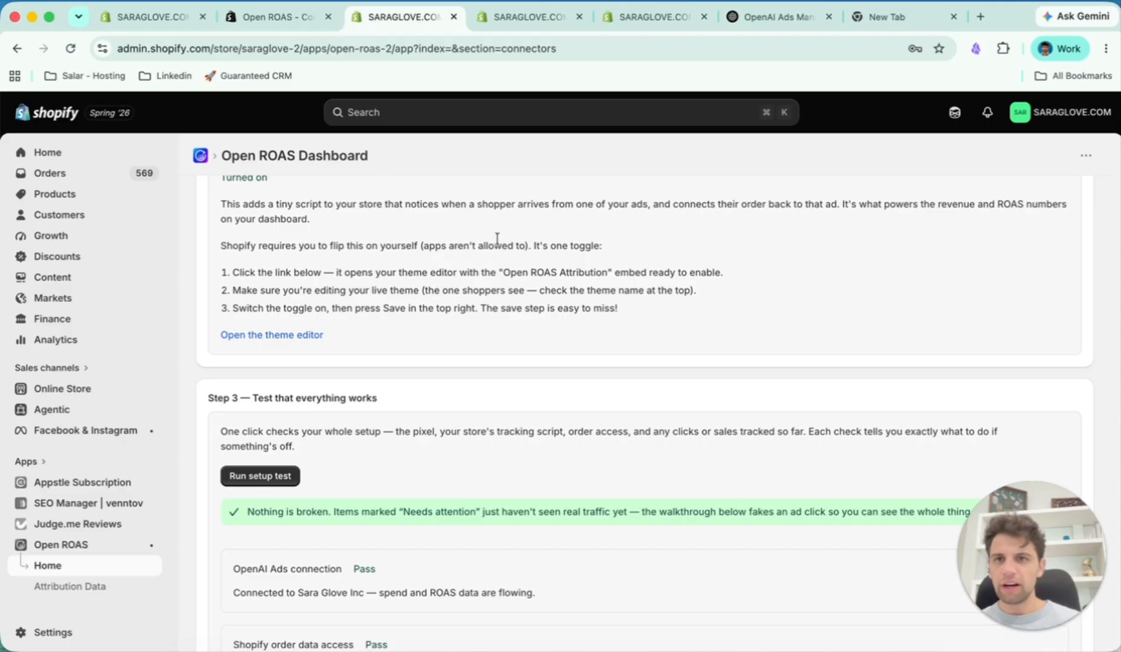
# - Go back to the Open ROAS dashboard and rerun the setup test
pyautogui.scroll(-2, 308, 352)
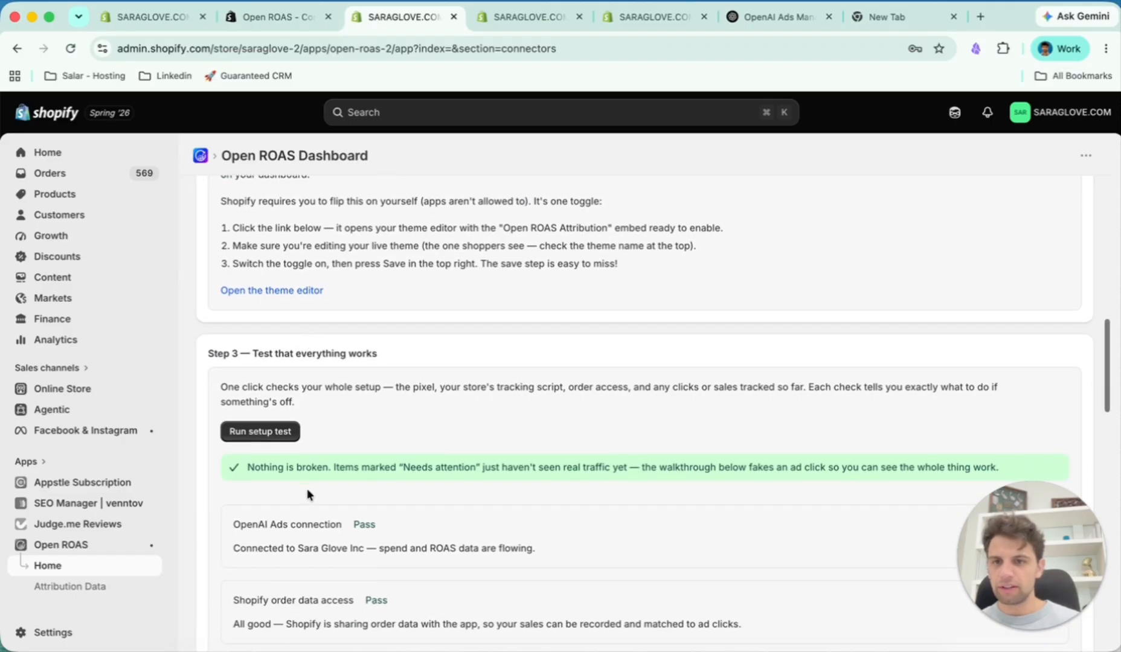
pyautogui.click(266, 431)
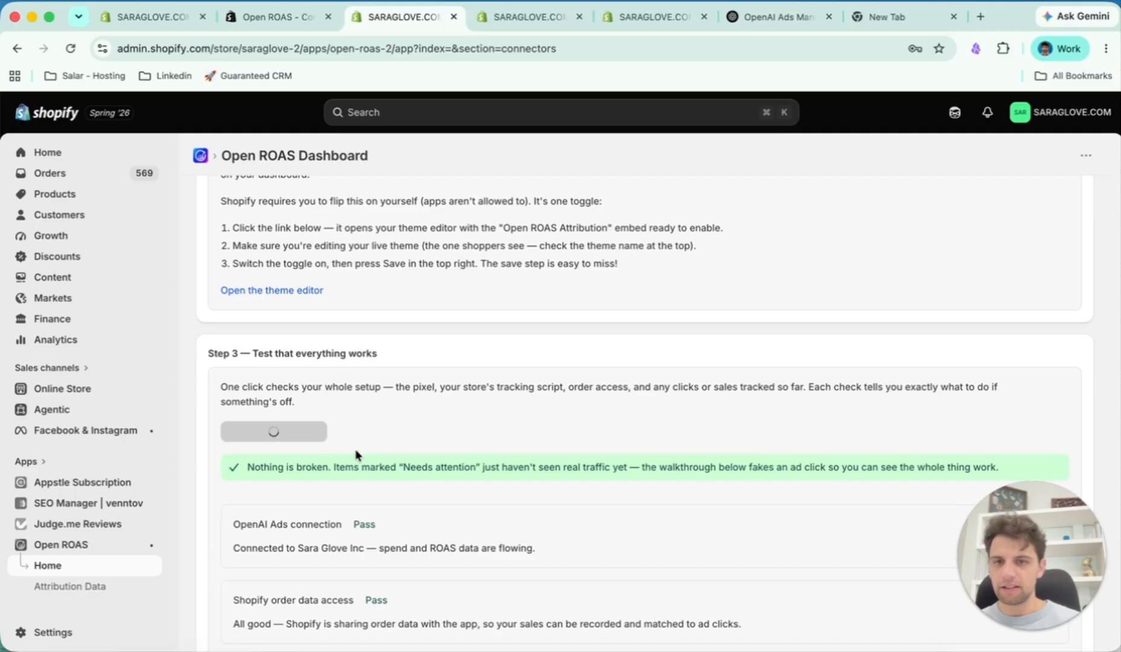
pyautogui.scroll(-4, 356, 456)
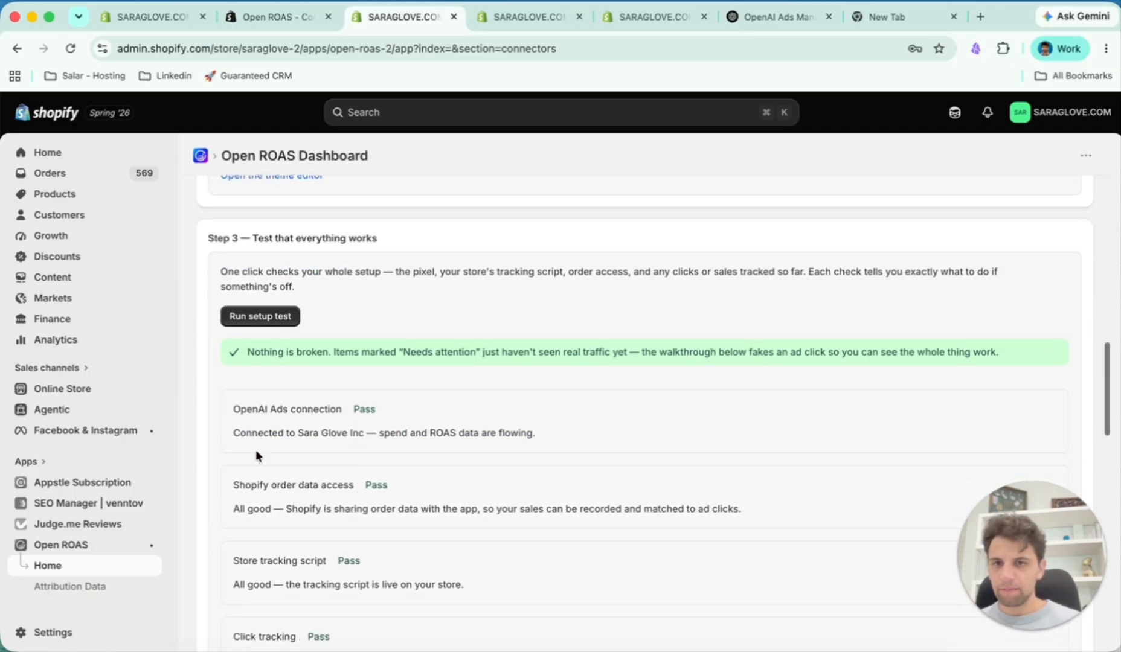
# - Check the click tracking result of the rerun setup test
pyautogui.scroll(-2, 255, 456)
pyautogui.moveTo(241, 436); pyautogui.dragTo(328, 437)
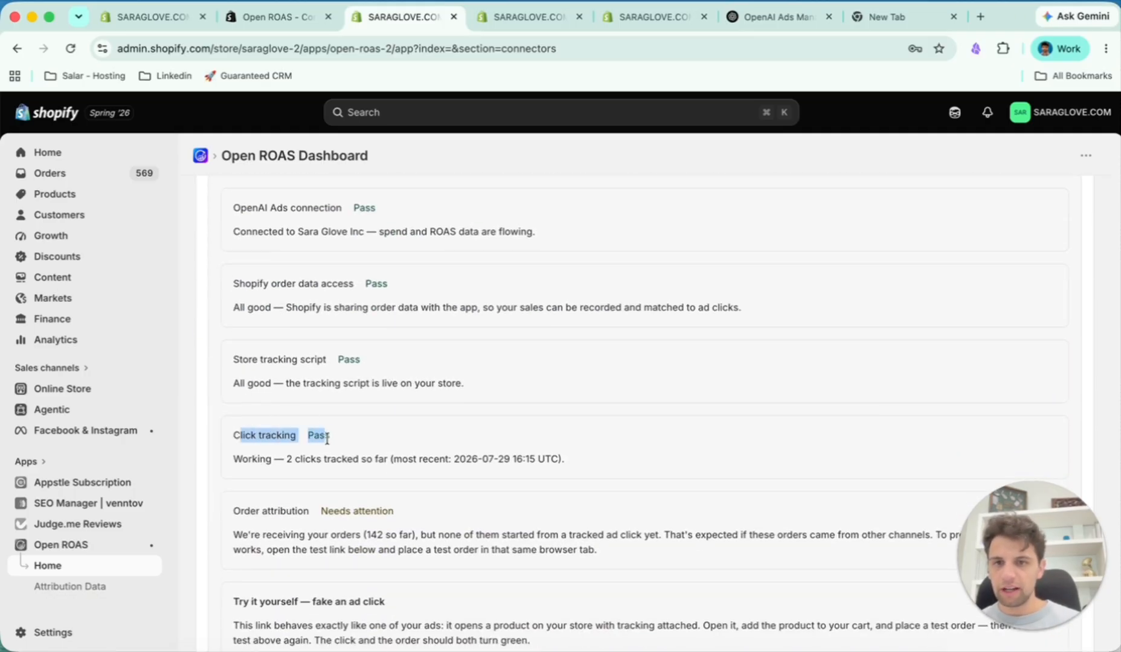
pyautogui.click(343, 471)
# - Examine the order attribution check's status and explanation in the rerun setup test
pyautogui.scroll(-1, 345, 475)
pyautogui.moveTo(244, 476); pyautogui.dragTo(386, 478)
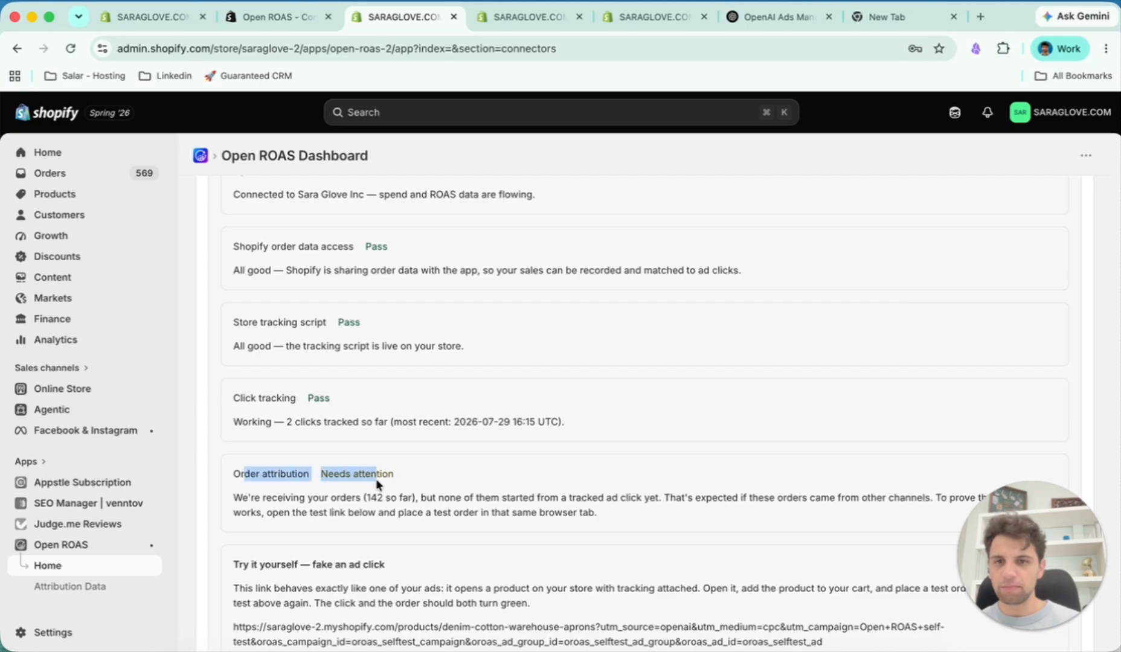
pyautogui.click(406, 492)
pyautogui.moveTo(233, 498); pyautogui.dragTo(439, 498)
pyautogui.click(400, 496)
pyautogui.scroll(-1, 400, 496)
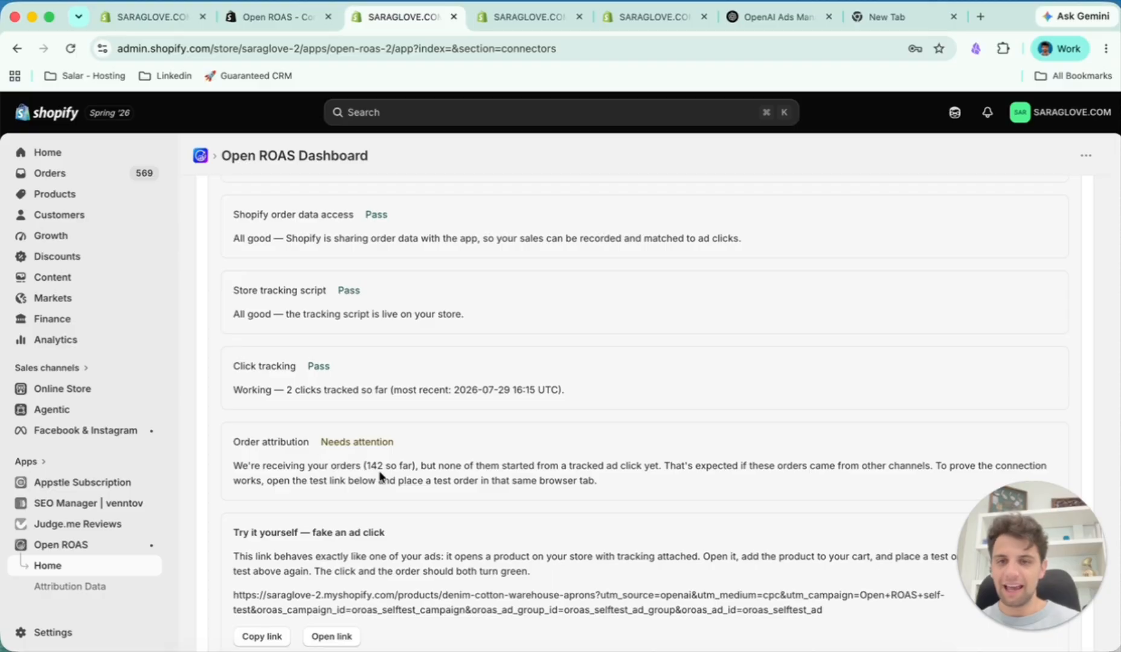
pyautogui.moveTo(230, 444); pyautogui.dragTo(447, 447)
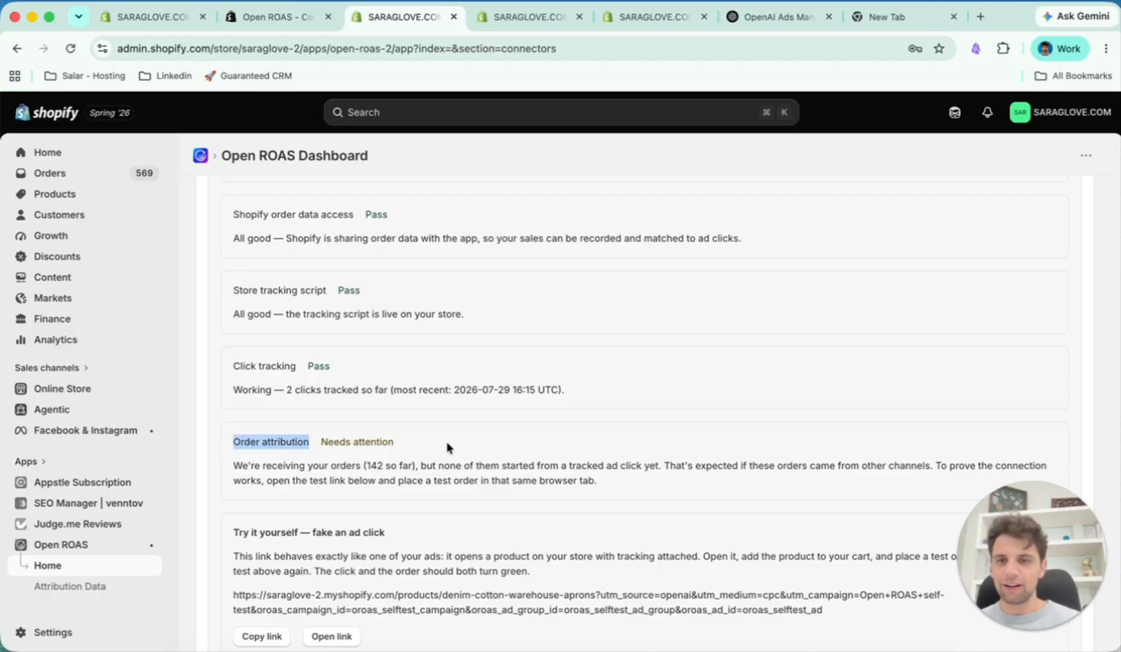
pyautogui.click(418, 438)
pyautogui.moveTo(321, 442); pyautogui.dragTo(380, 442)
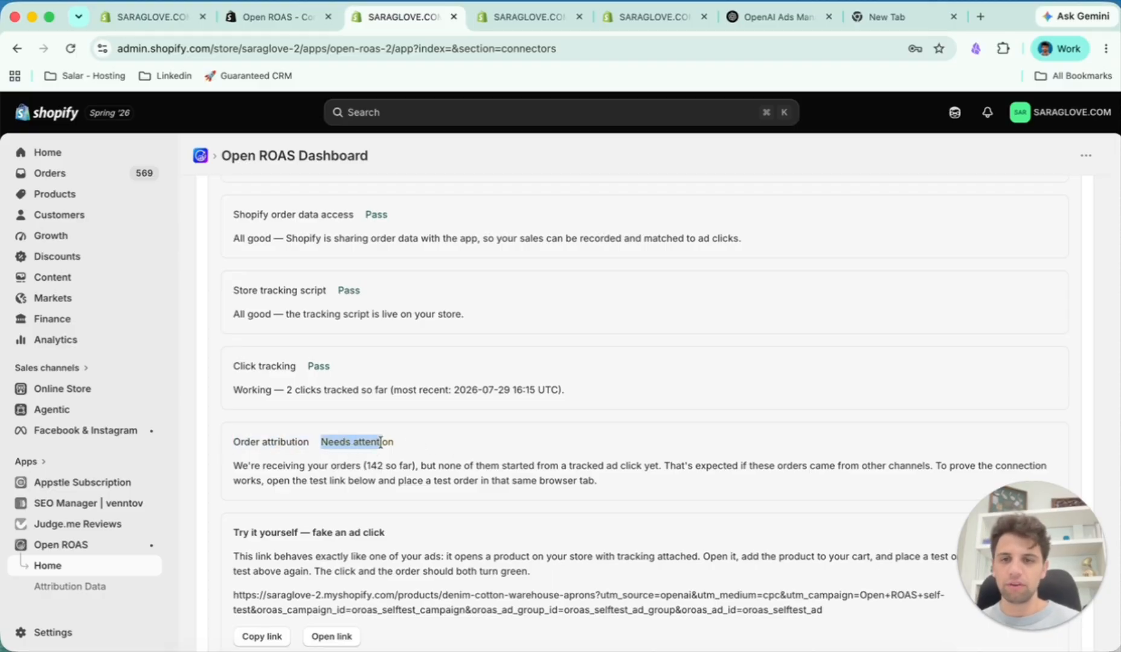